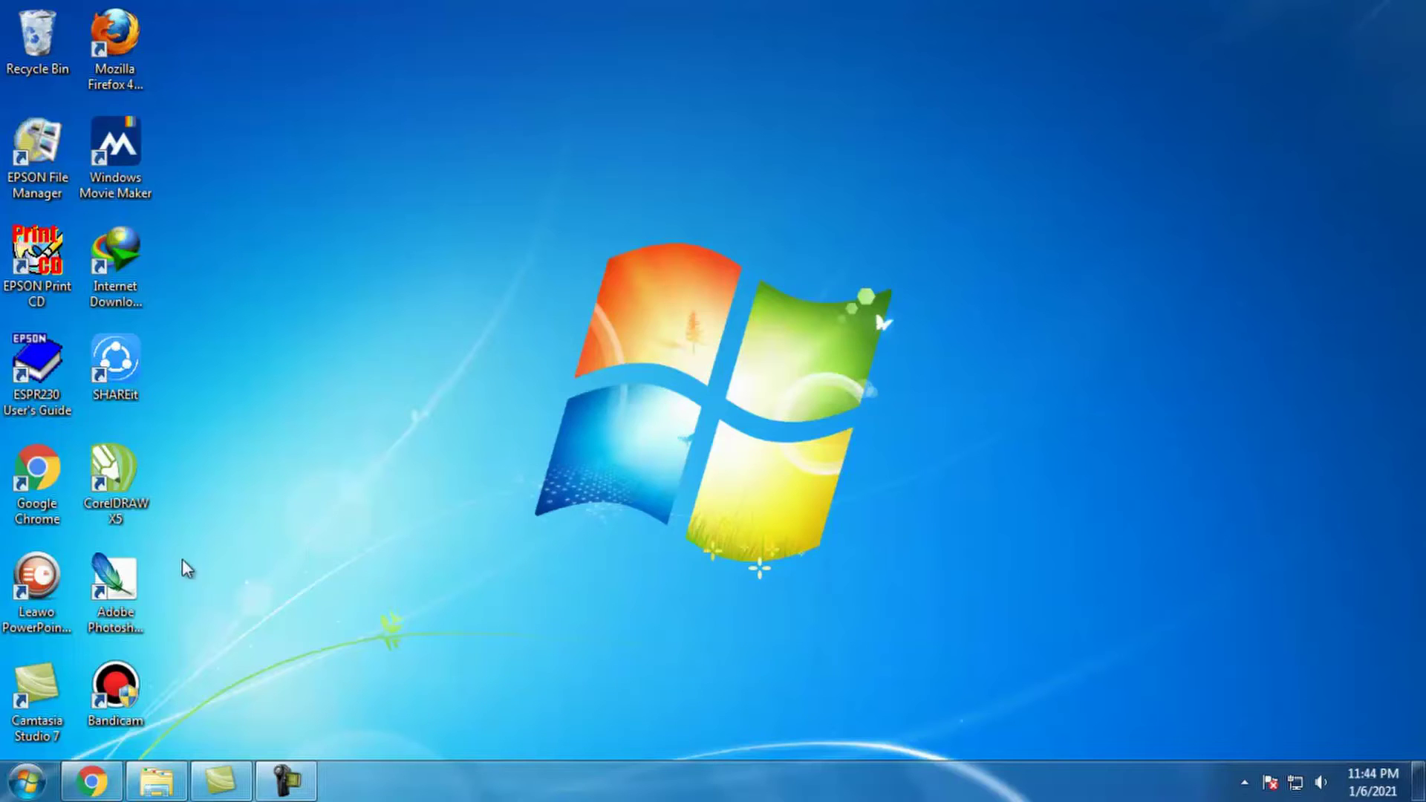
Launch CorelDRAW X5, create a blank Letter-size Untitled-1 document, then minimize the program.
double_click(125, 500)
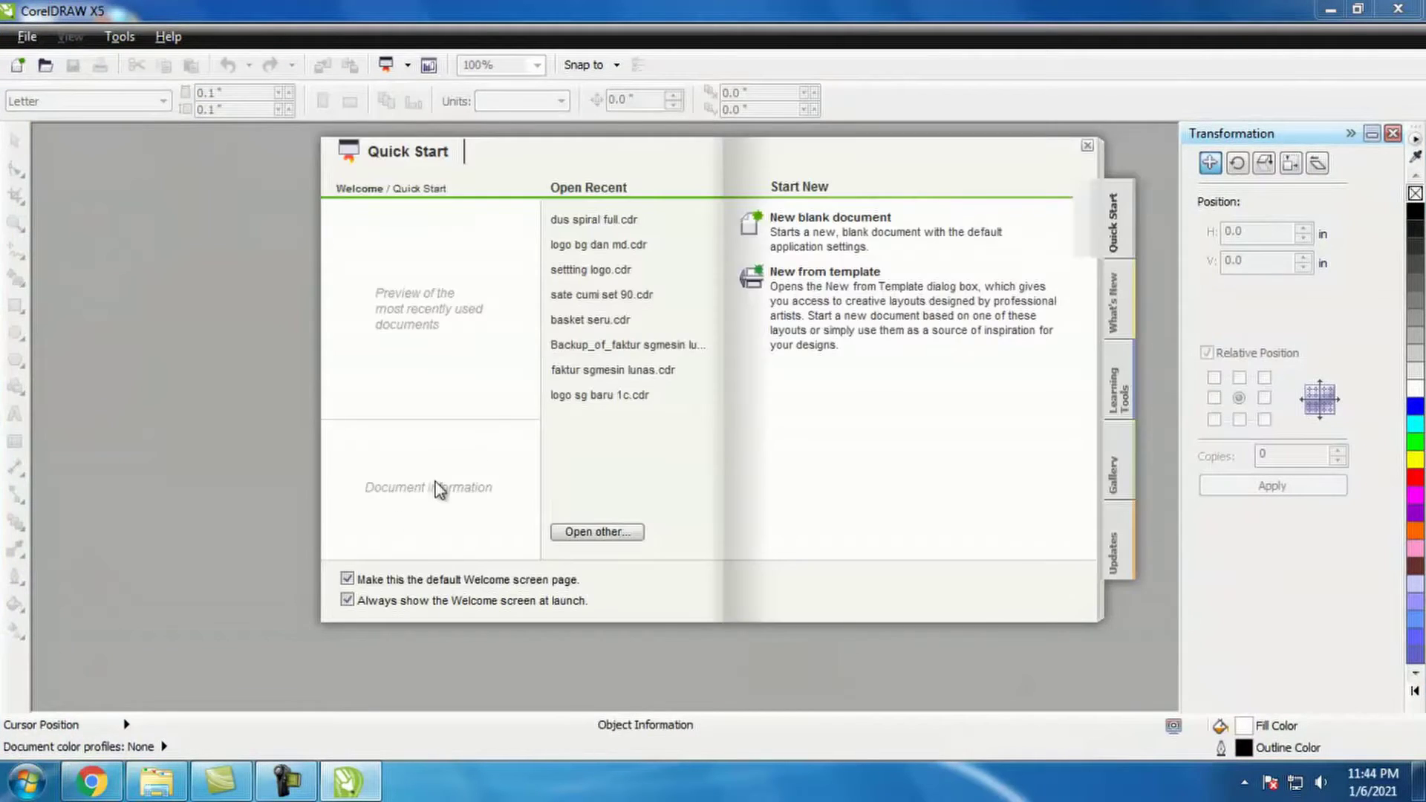
click(820, 227)
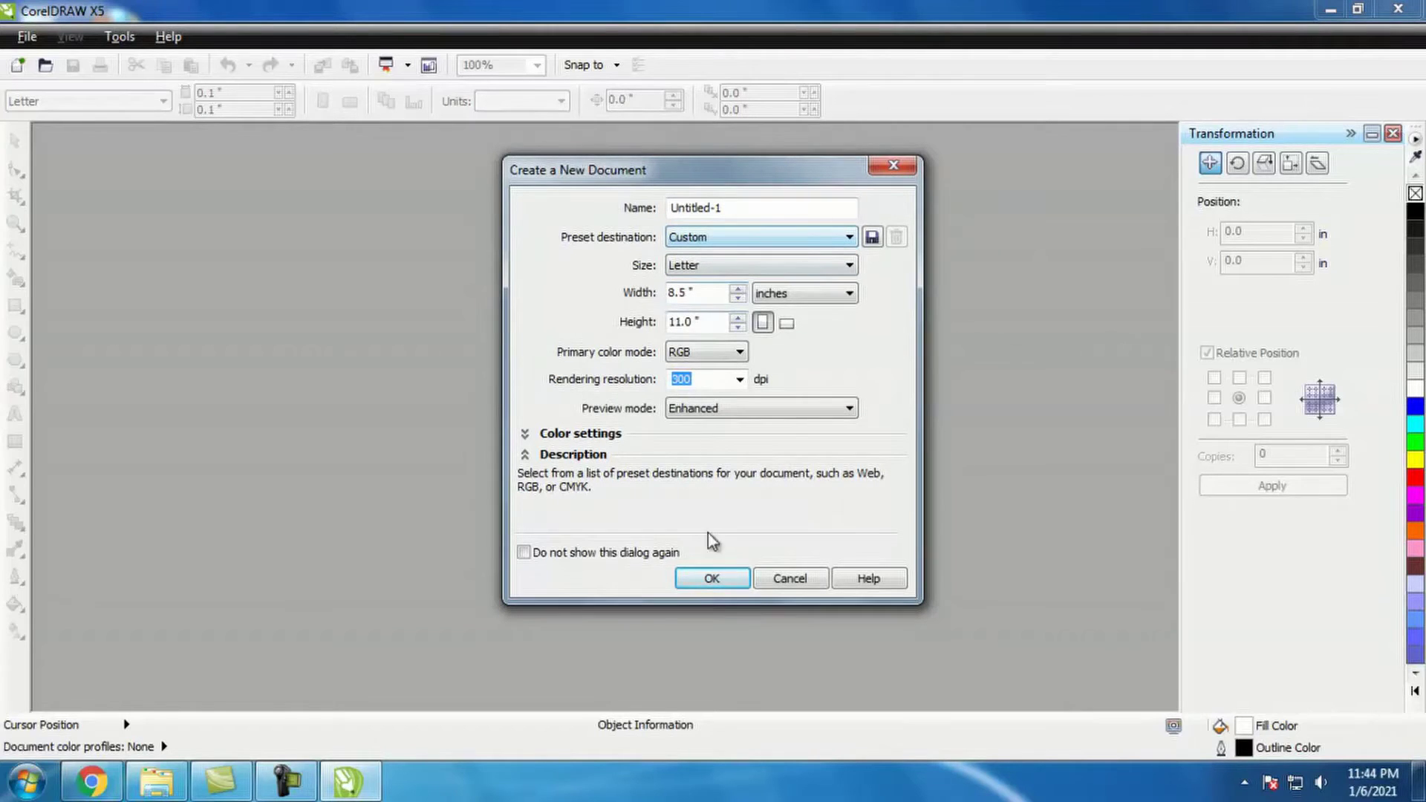
click(711, 578)
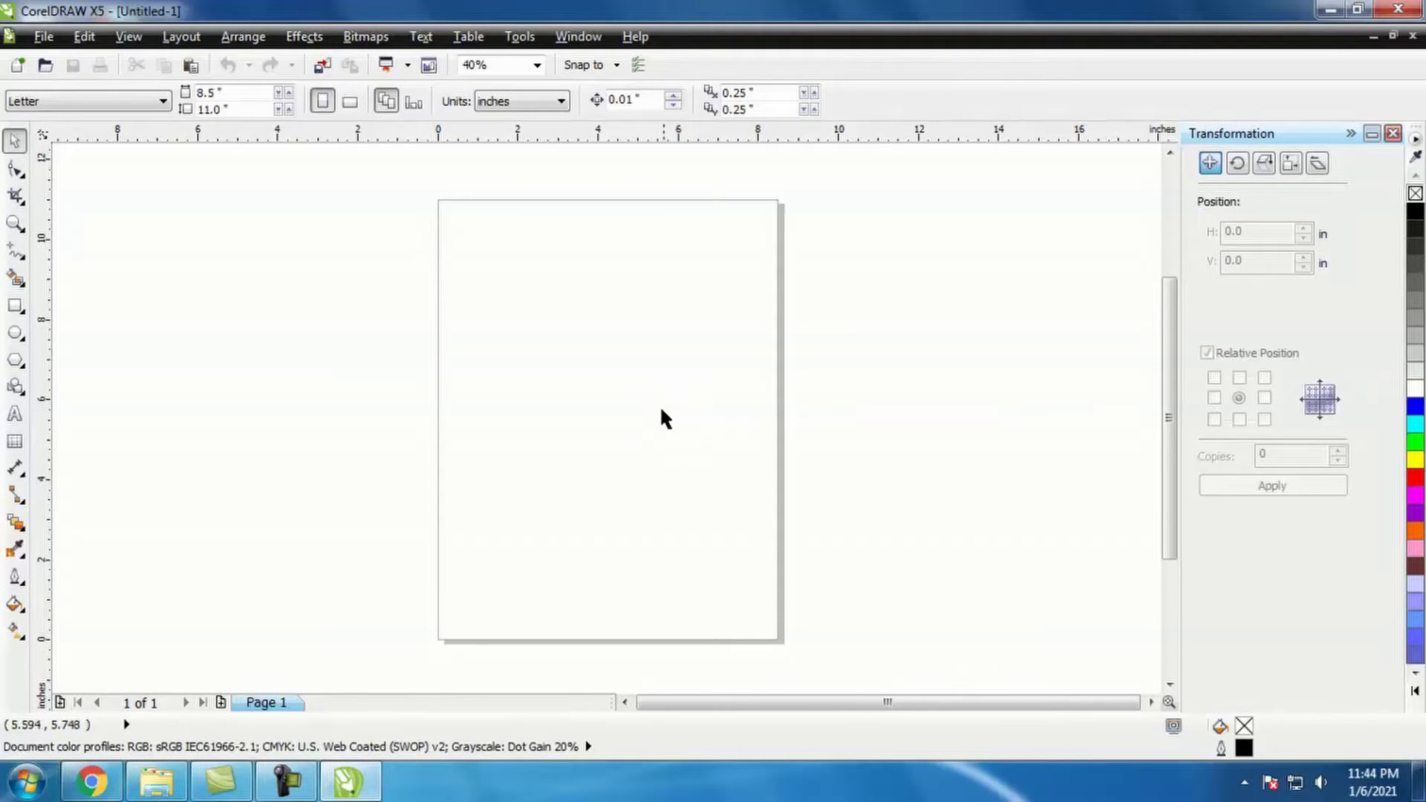
click(1328, 12)
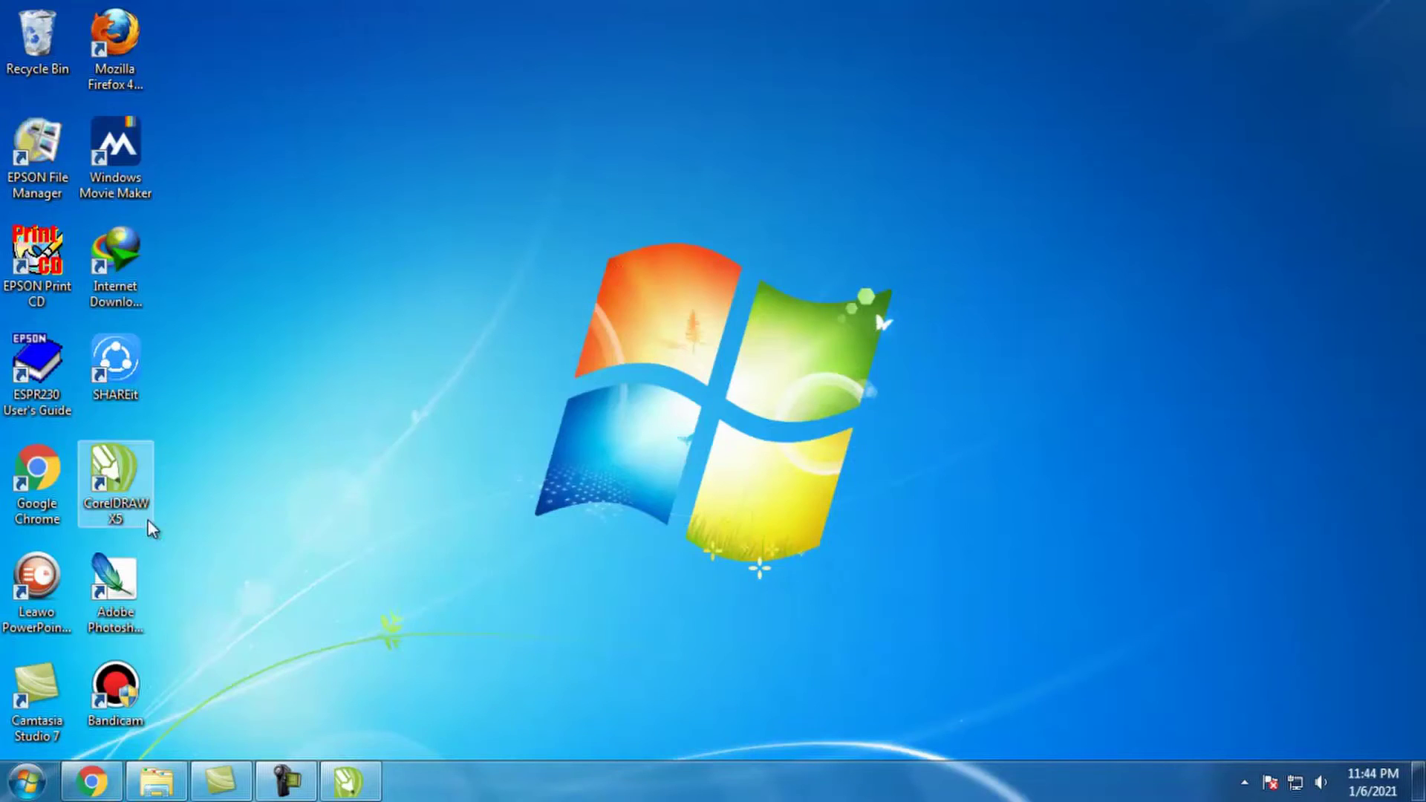
In maximized Chrome, search Google for 'TOMBOL BUTTON' and switch to image results.
double_click(55, 476)
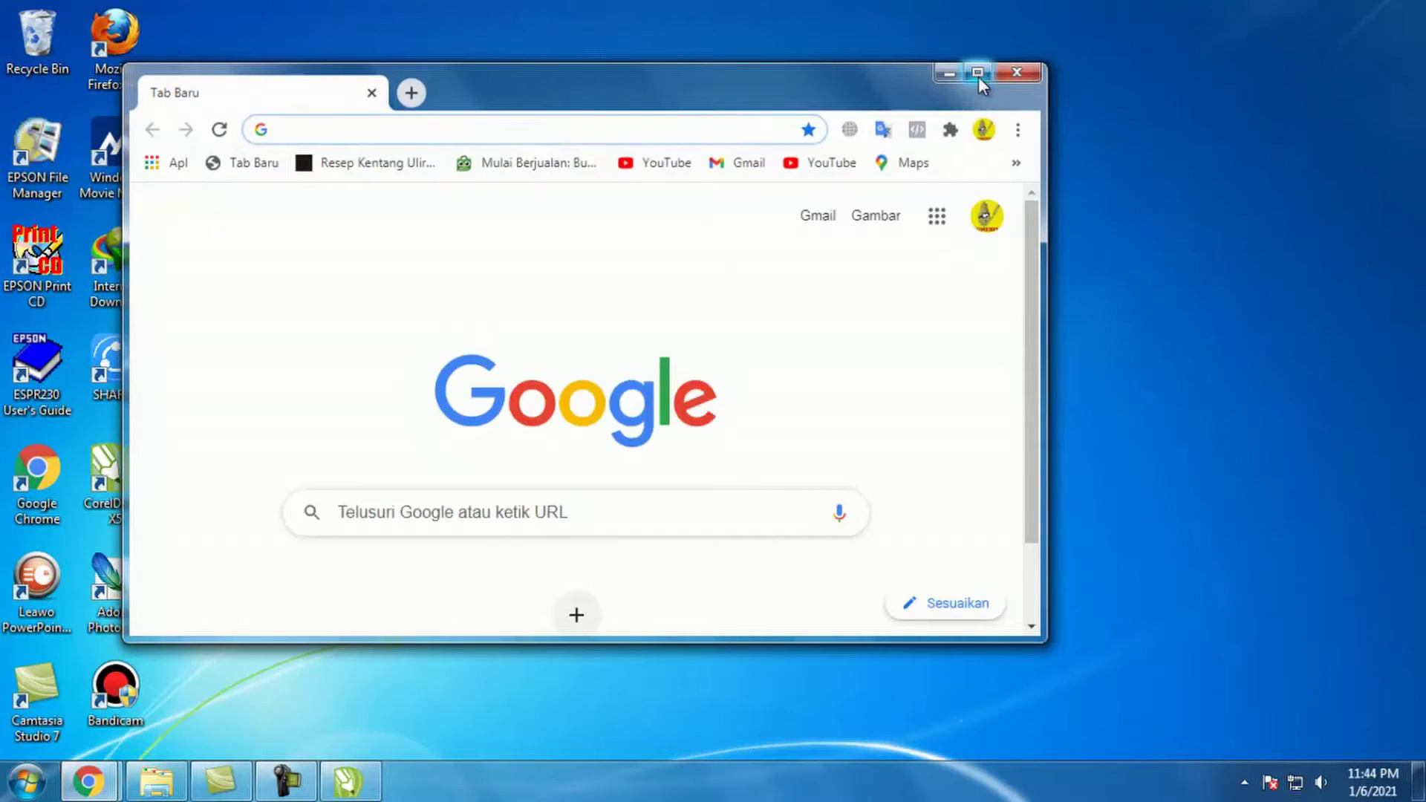
click(978, 72)
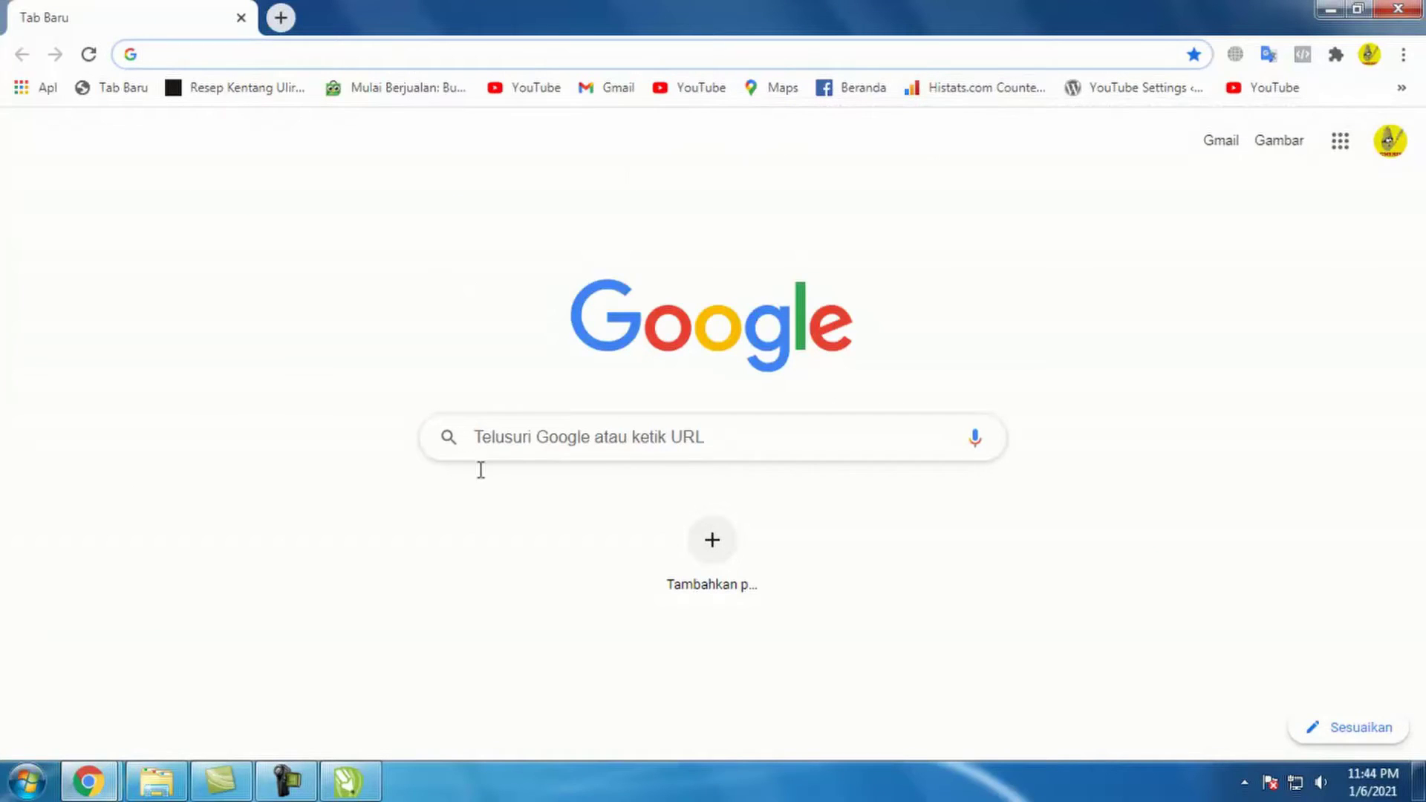
click(493, 439)
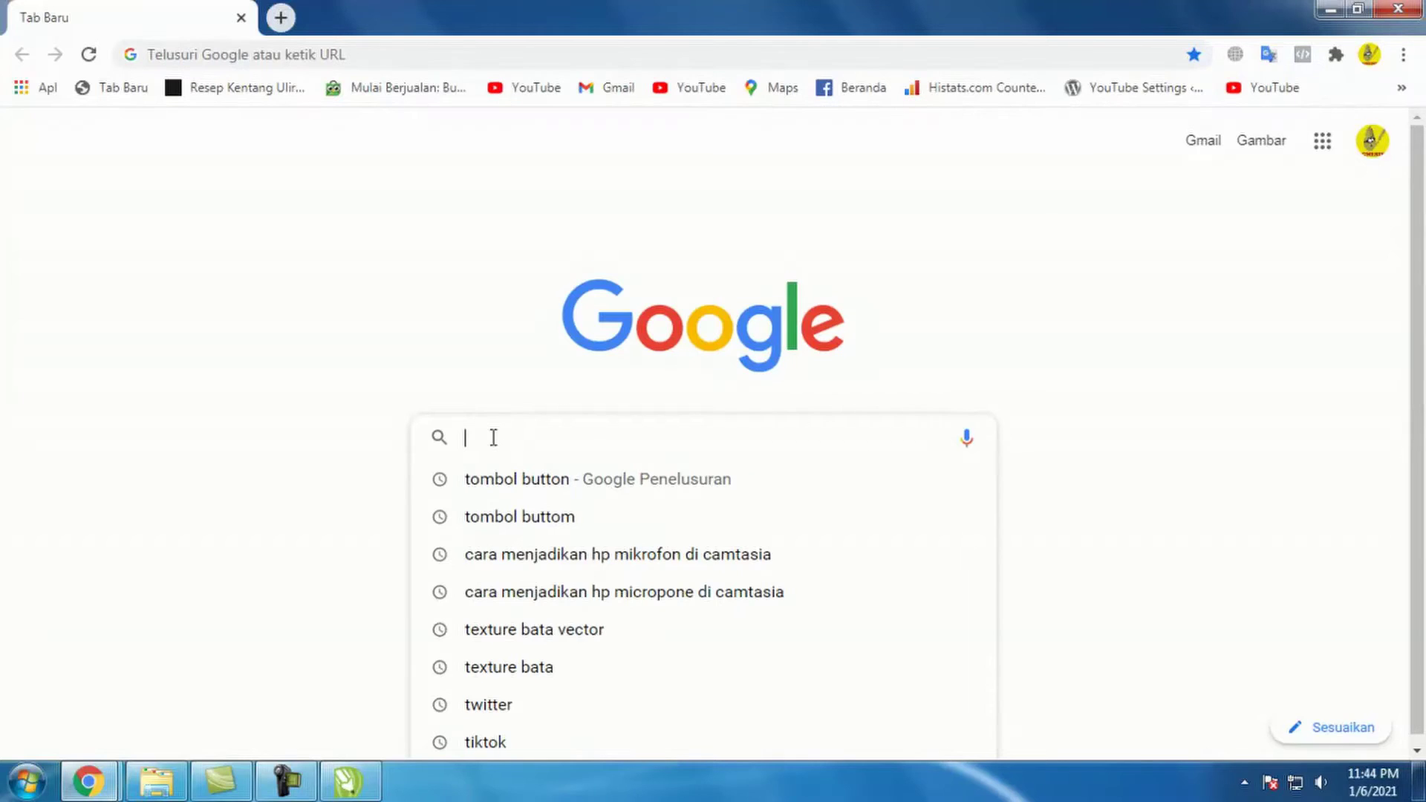
text(TOMBOL)
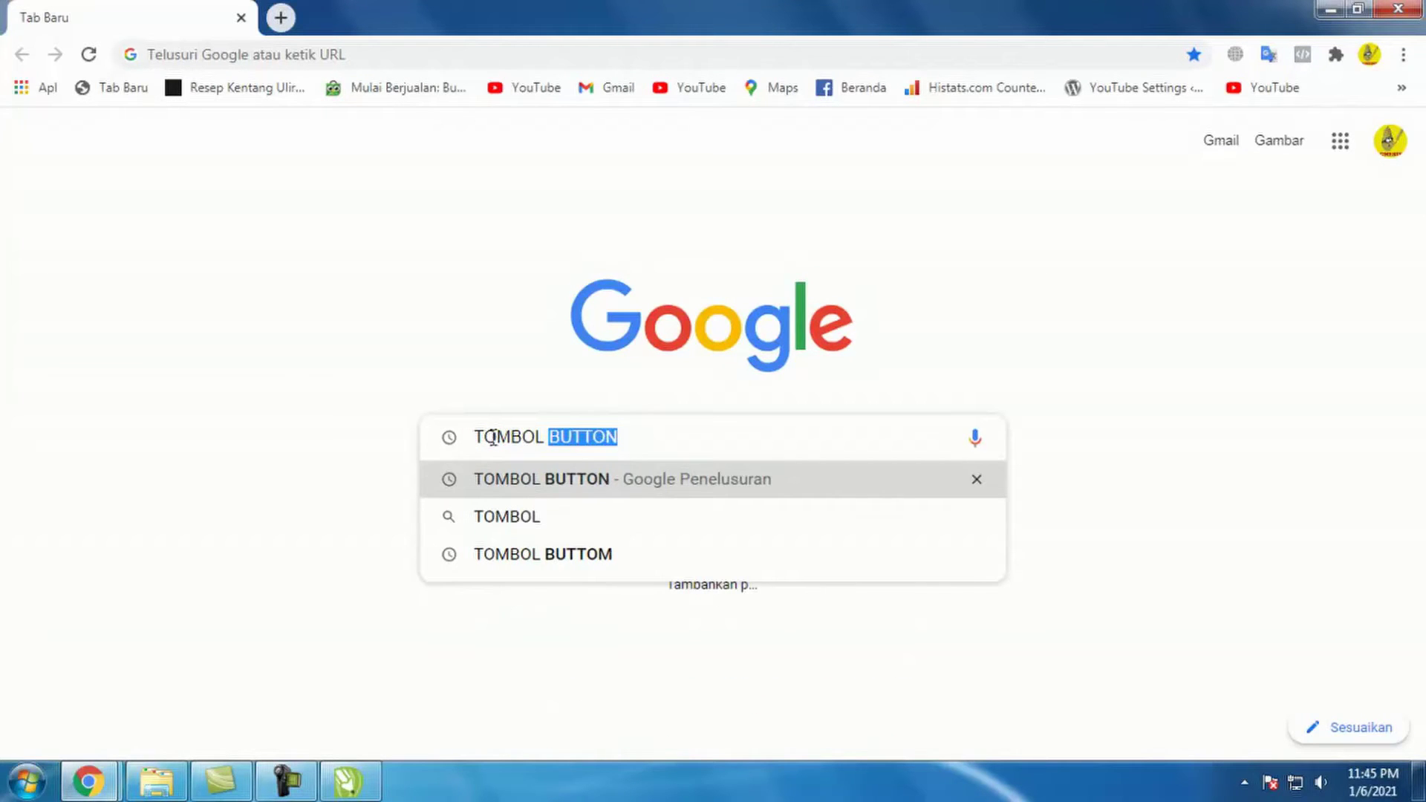
key(Return)
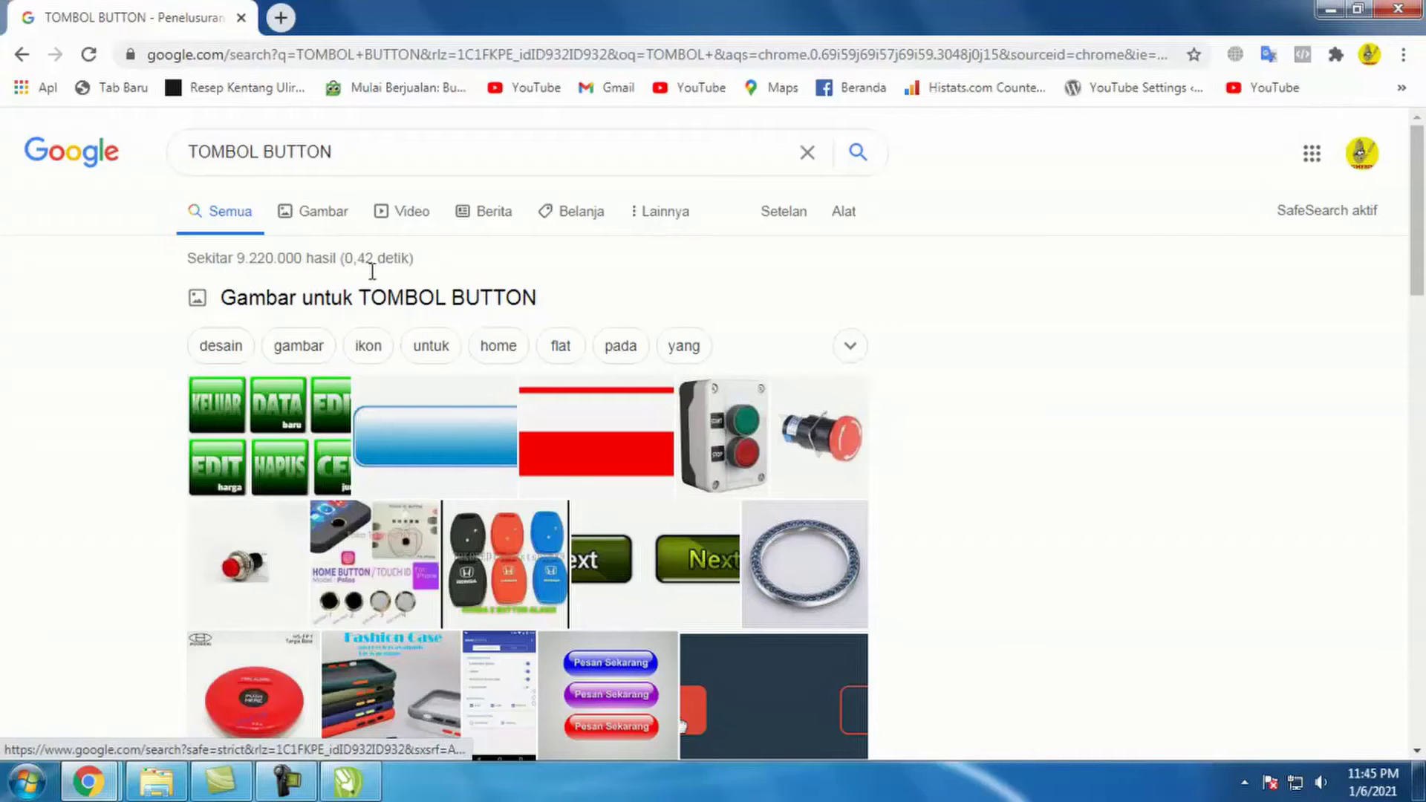
click(324, 213)
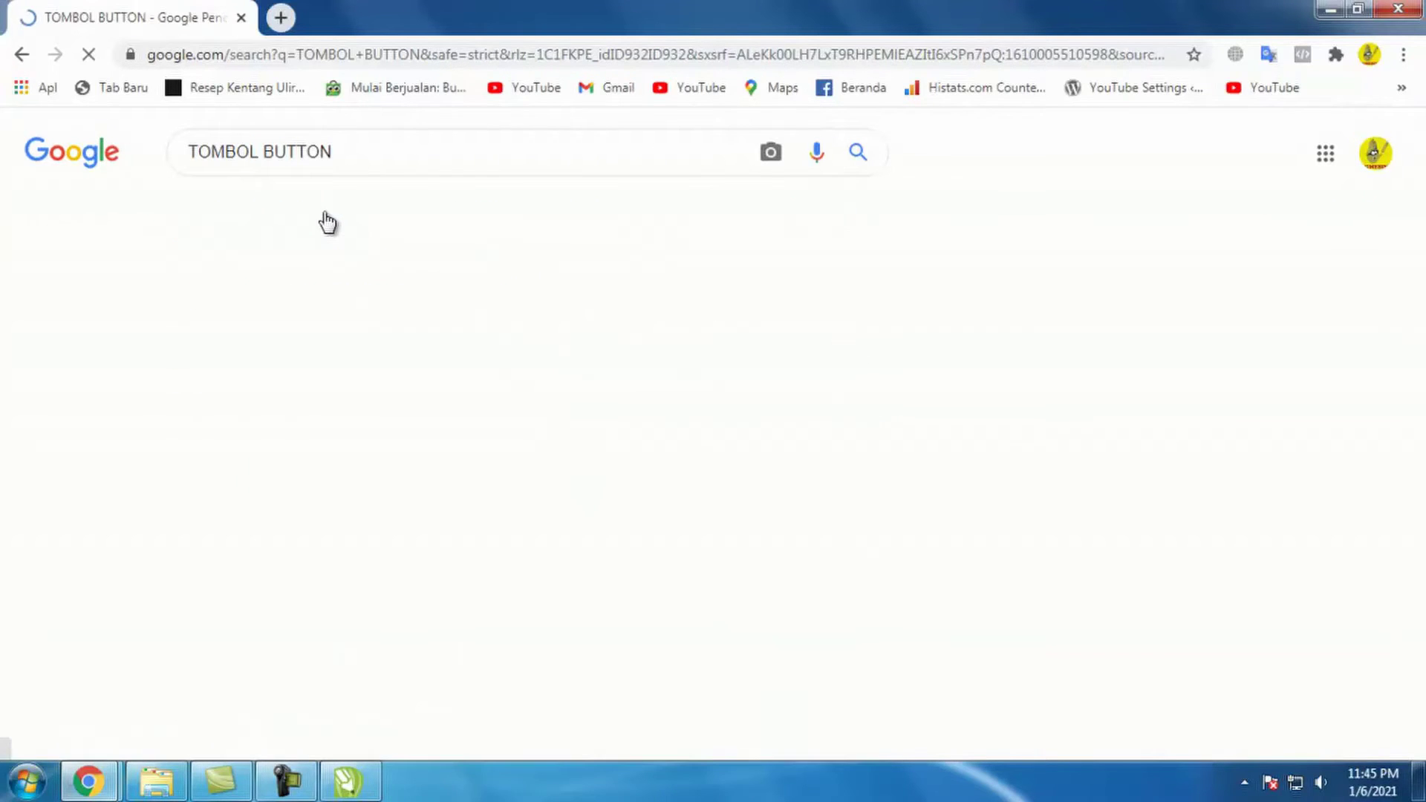
Save the blue Tombol Kembali back-button image as a PNG in Downloads and drag it into CorelDRAW.
scroll(510, 373, down, 1)
scroll(510, 373, down, 8)
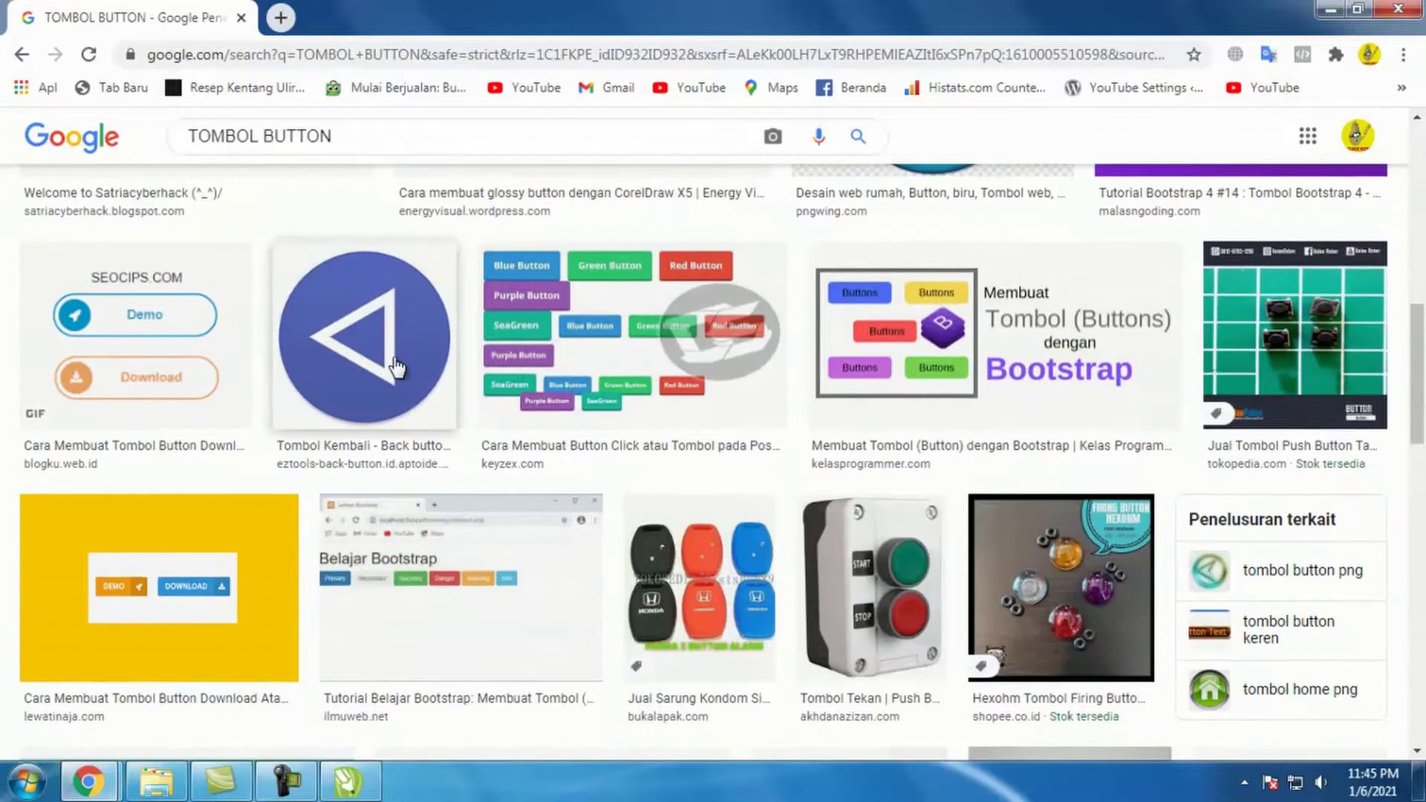
click(396, 367)
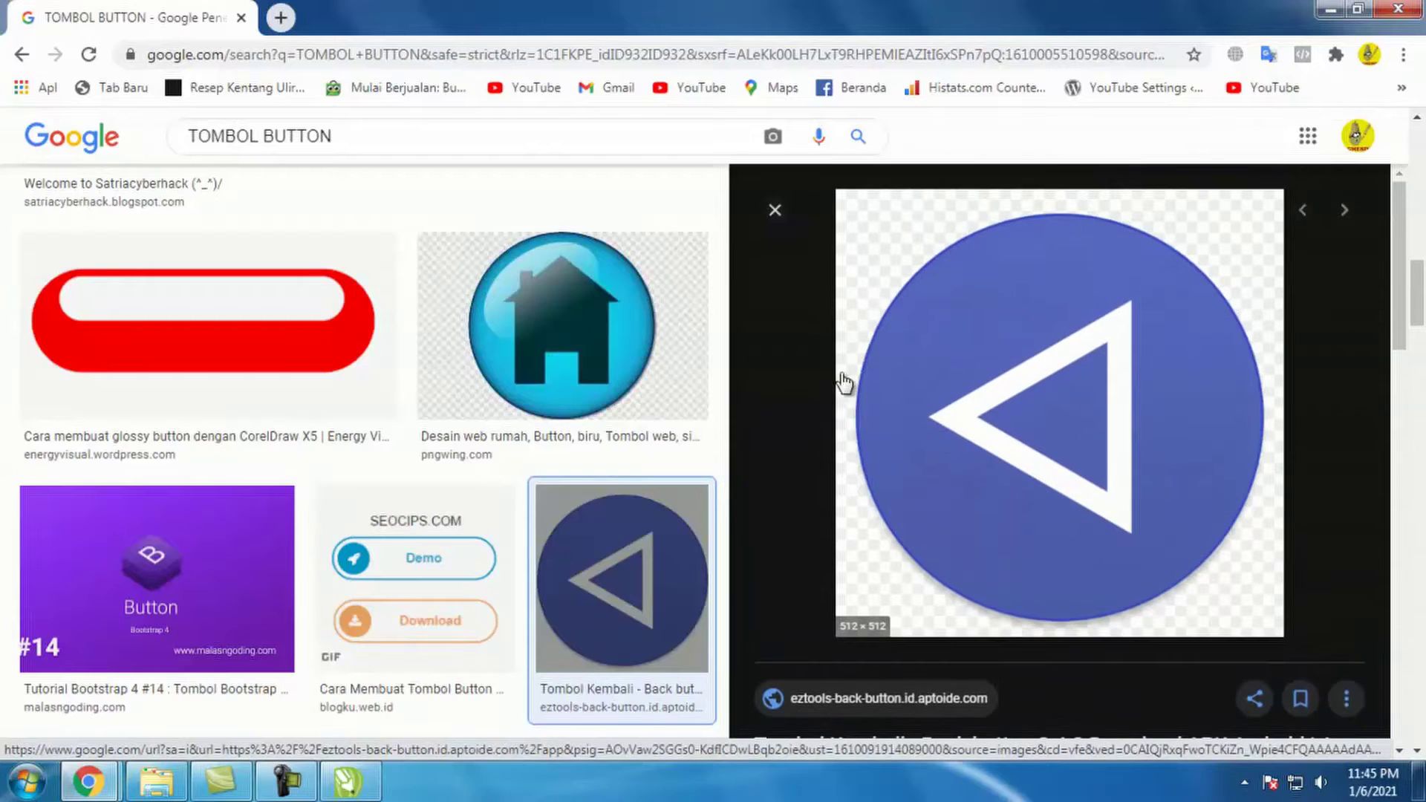
right_click(979, 376)
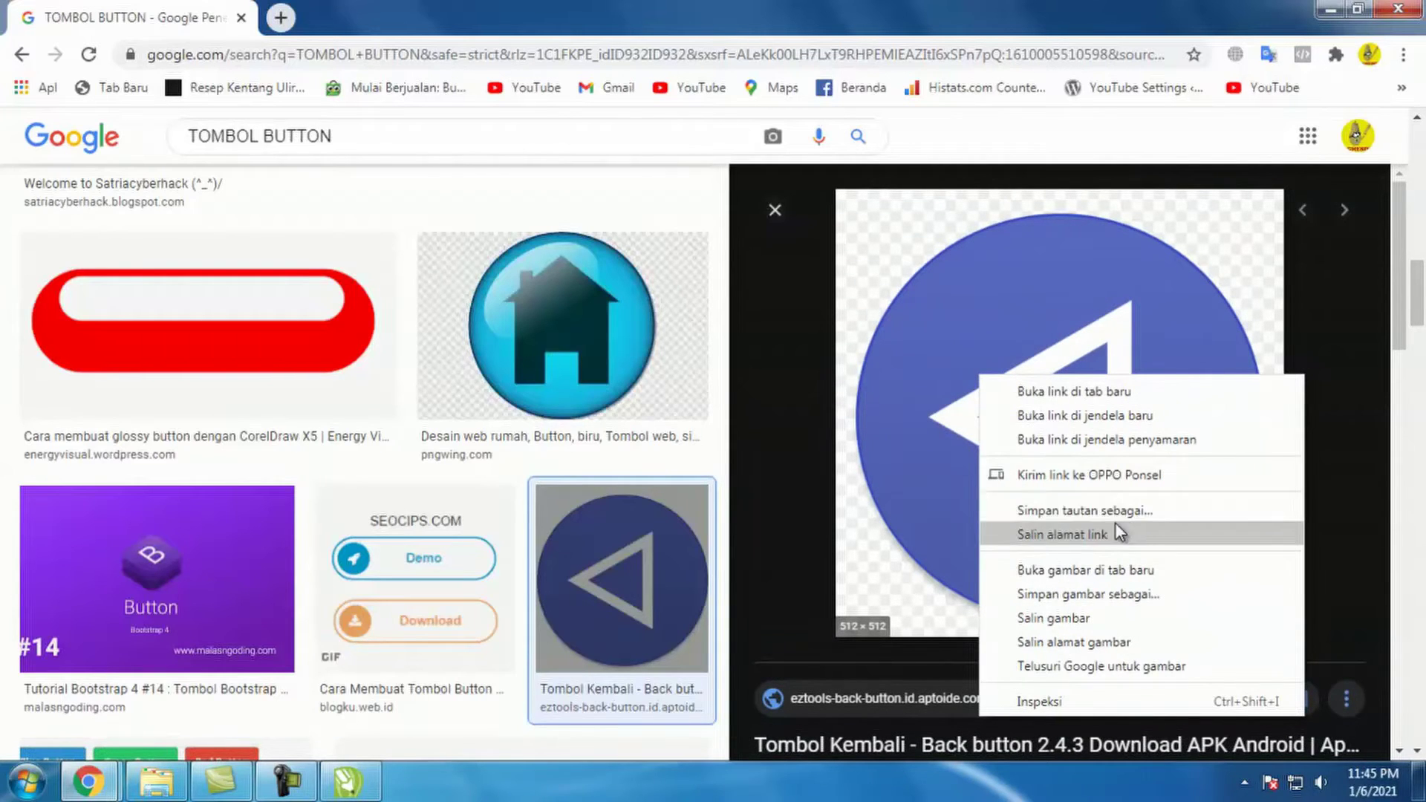
click(1117, 596)
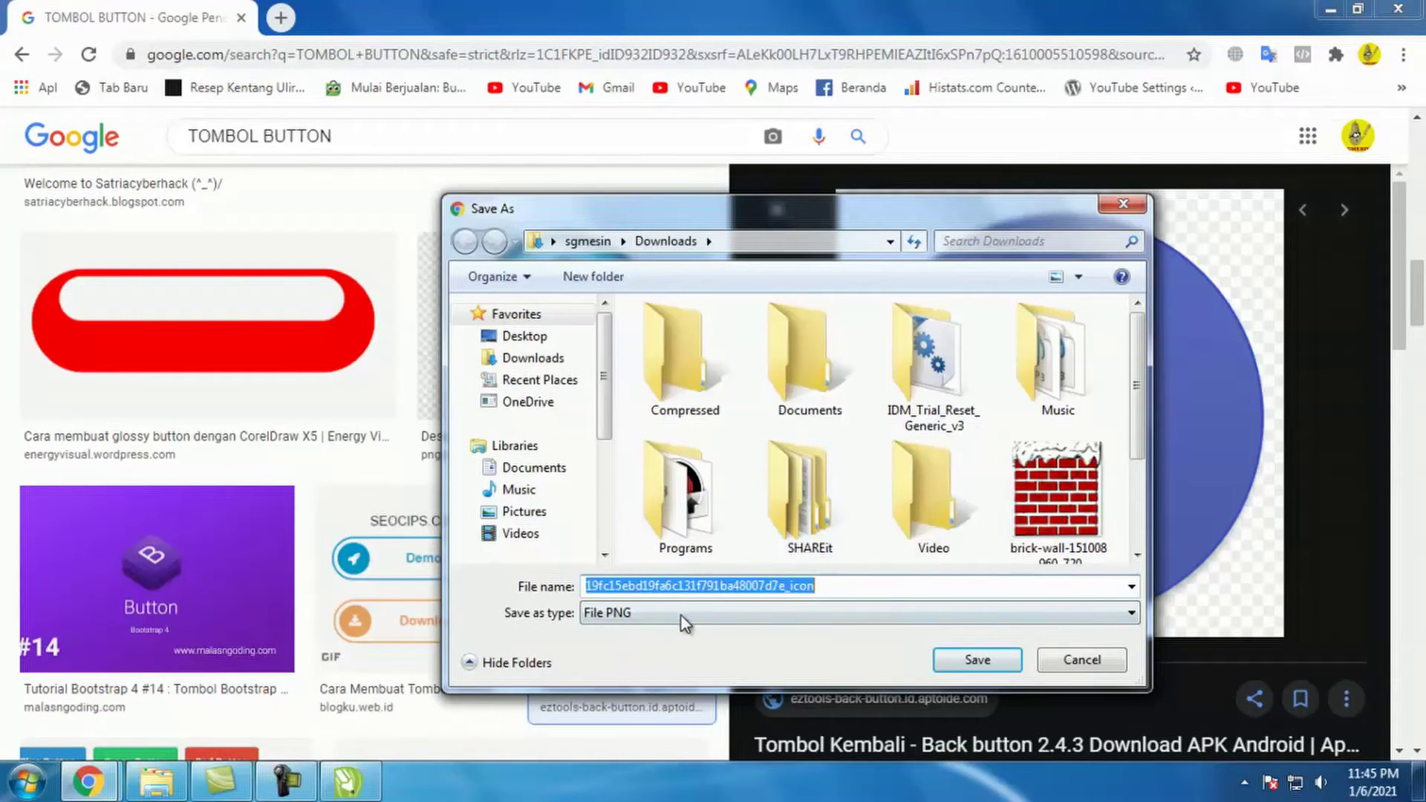
click(961, 664)
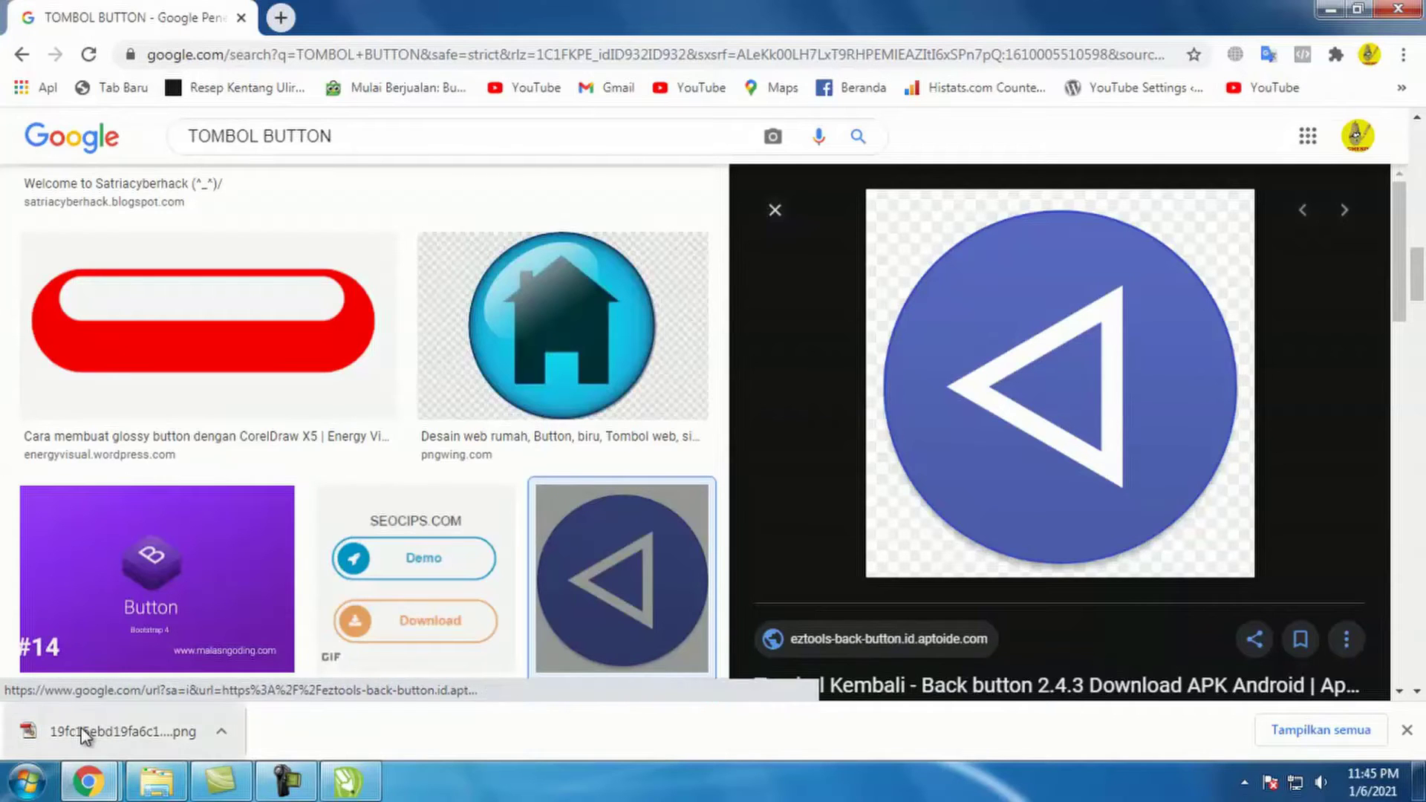
drag(98, 731, 648, 408)
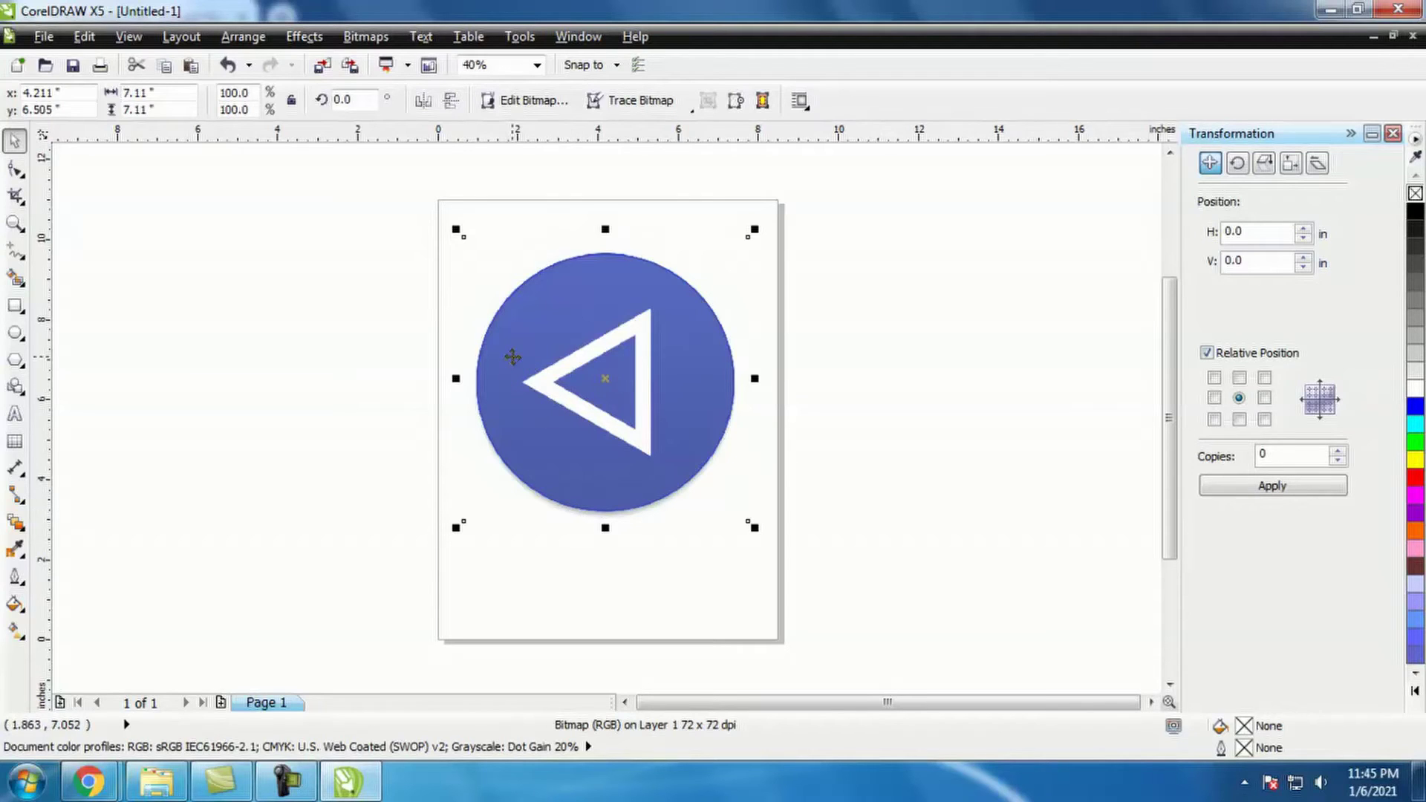
Quick Trace the back-button bitmap into a vector group of 5 objects.
right_click(513, 359)
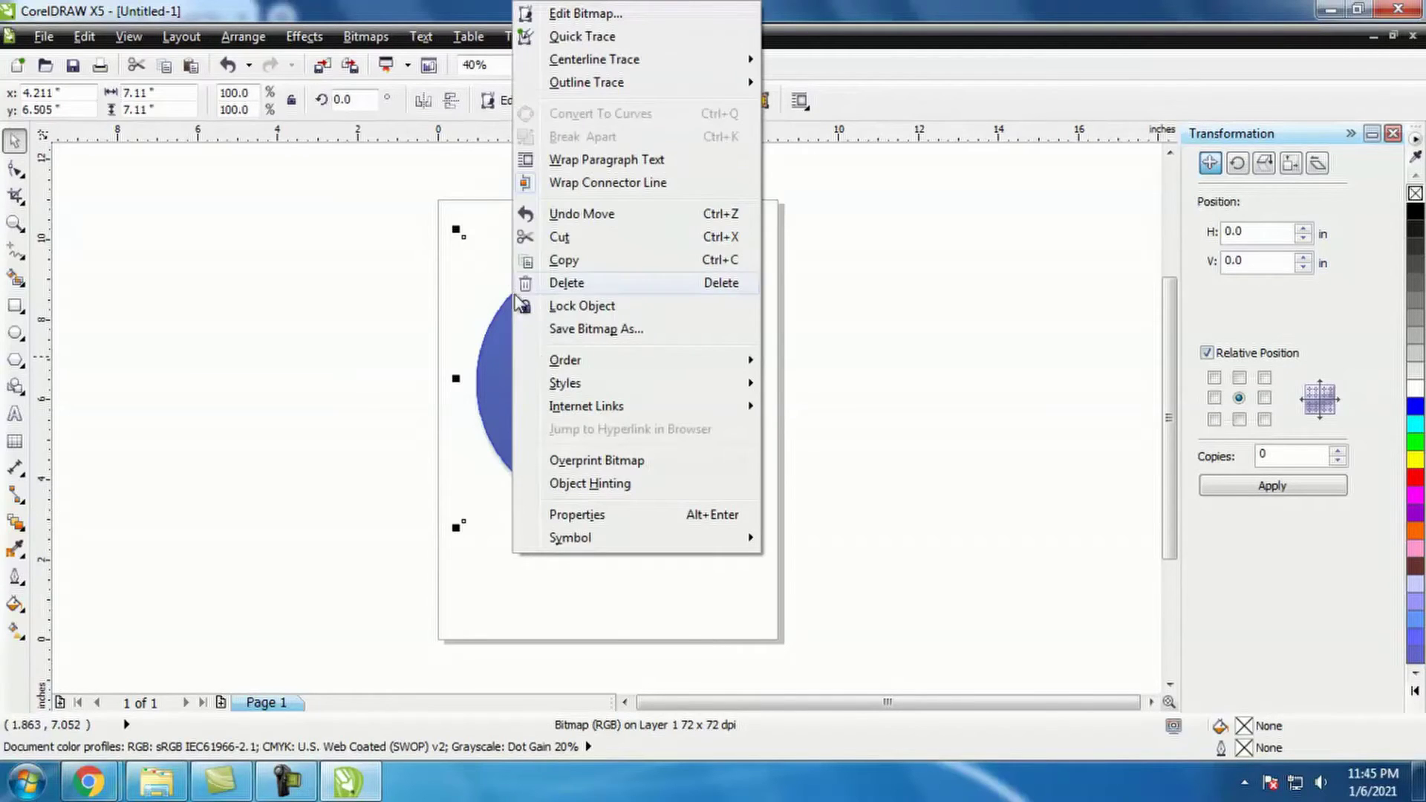
click(590, 39)
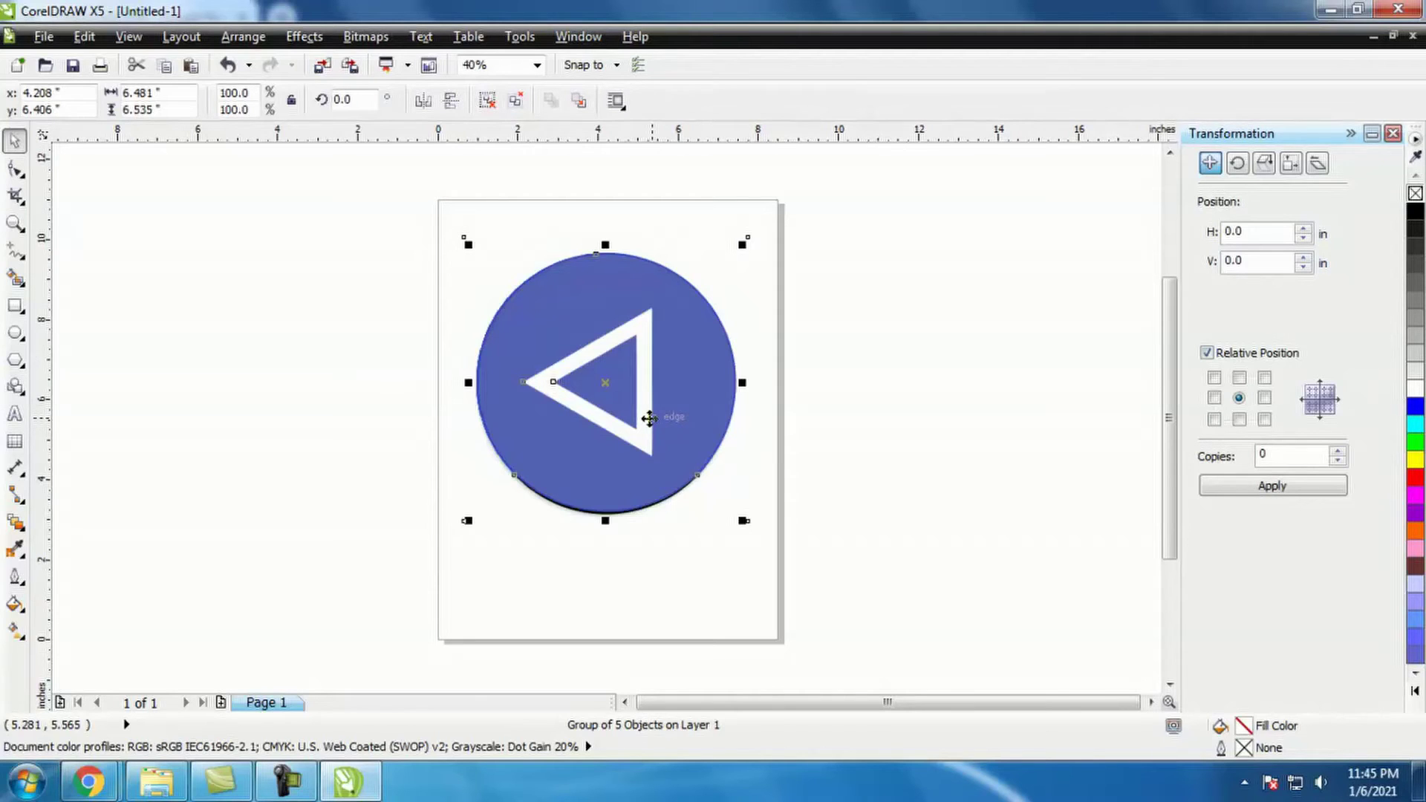
Move the traced 5-object group off the page to the left of the original bitmap and select it.
mouse_move(658, 375)
mouse_down()
mouse_move(376, 369)
mouse_move(407, 350)
mouse_move(372, 354)
mouse_up()
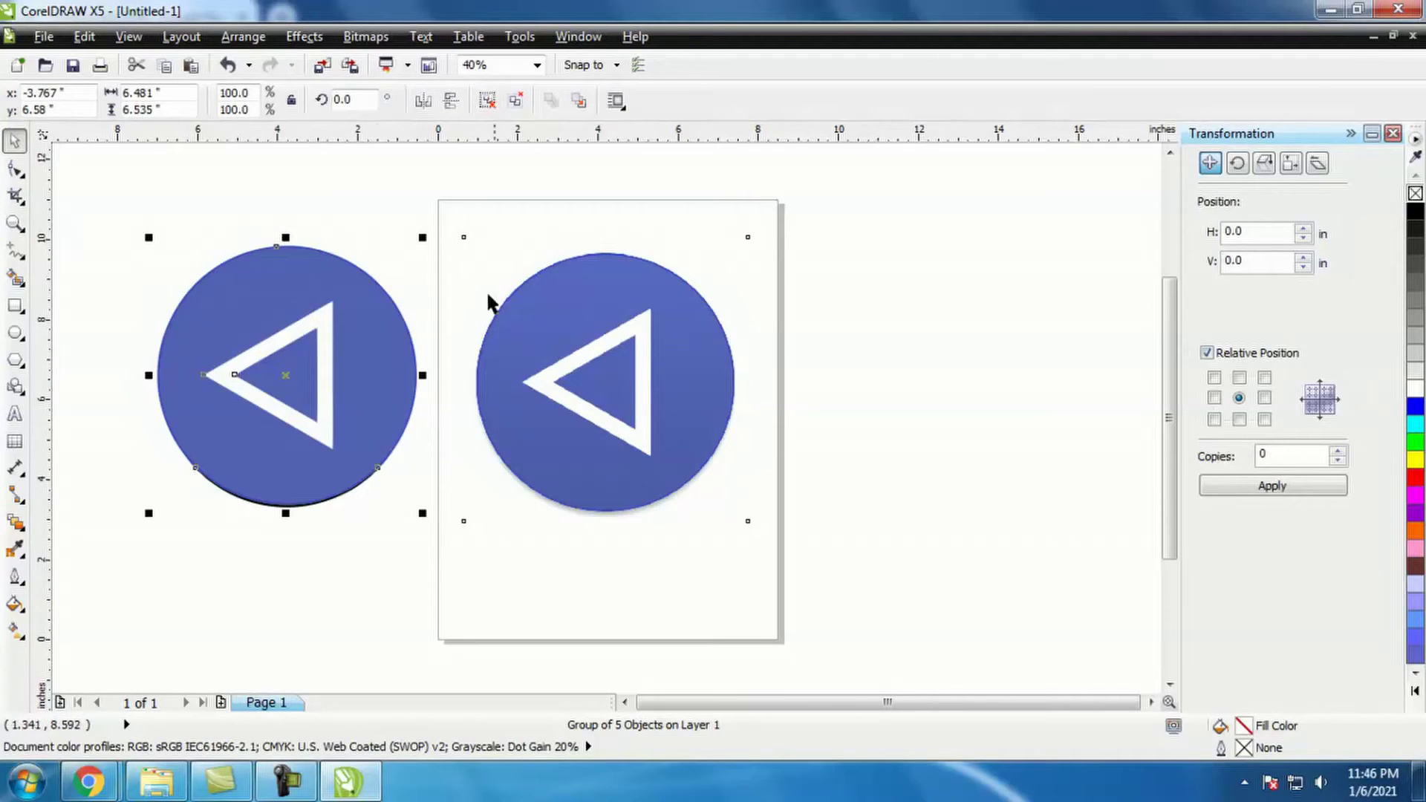
click(577, 310)
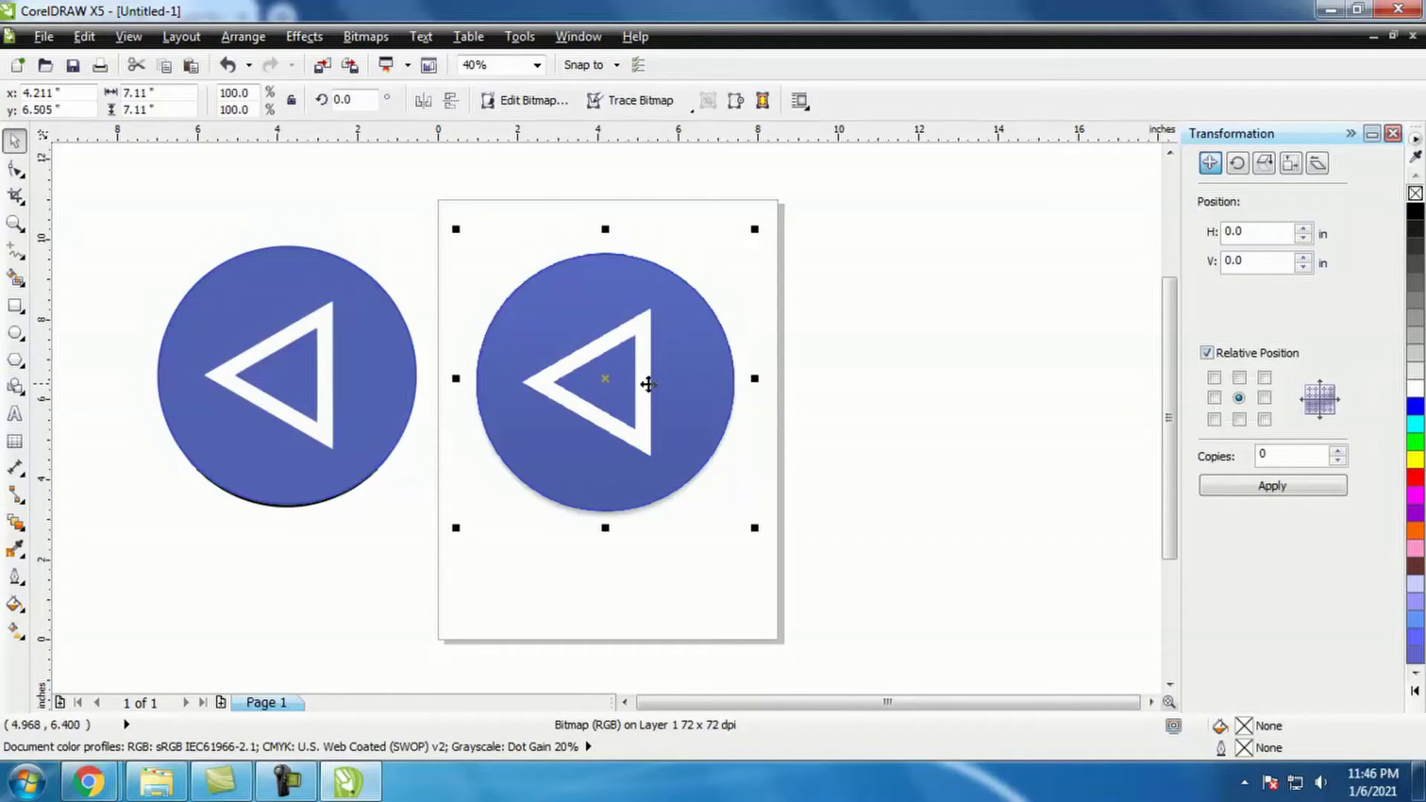
click(349, 282)
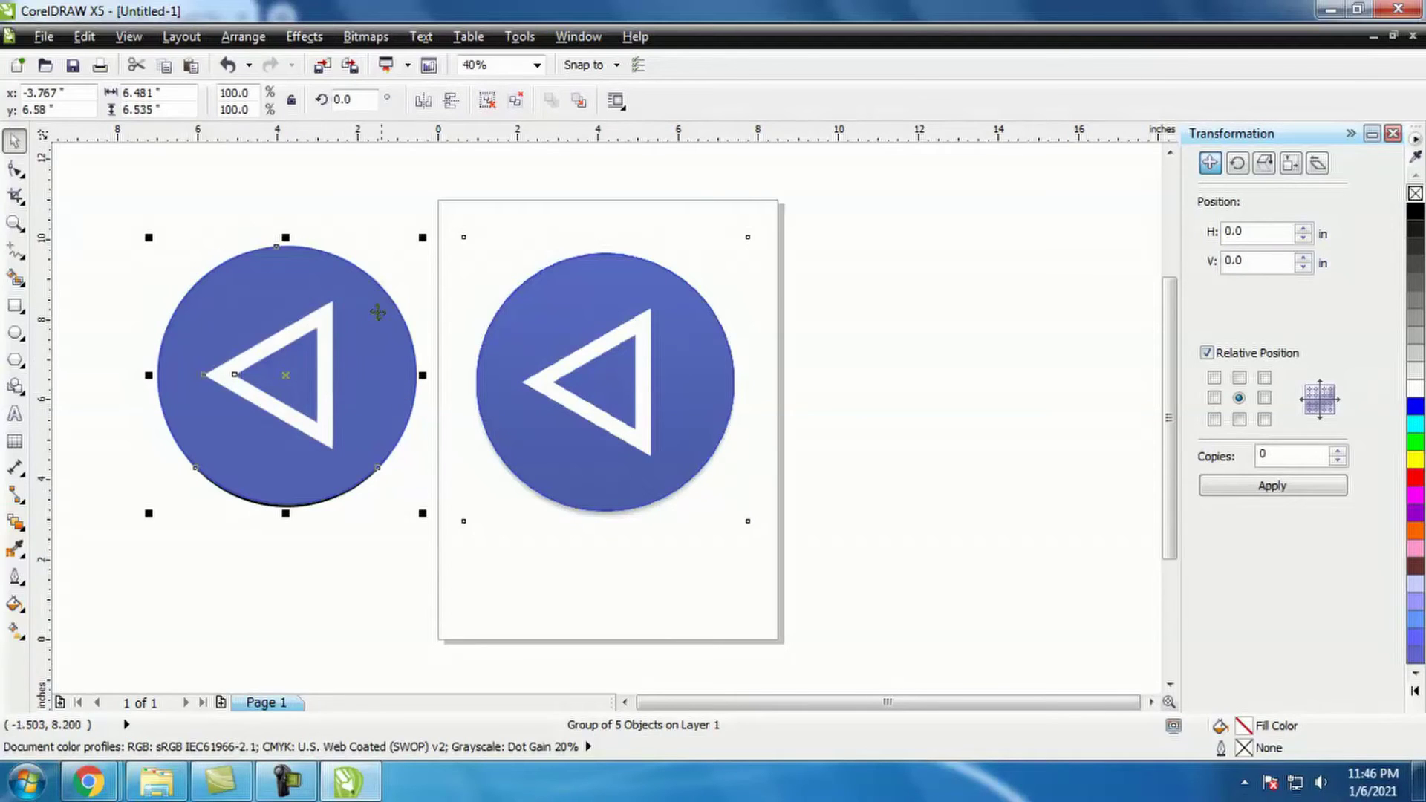
Ungroup the traced button and give its outer circle a green fill with an orange outline.
click(487, 101)
click(471, 191)
click(268, 298)
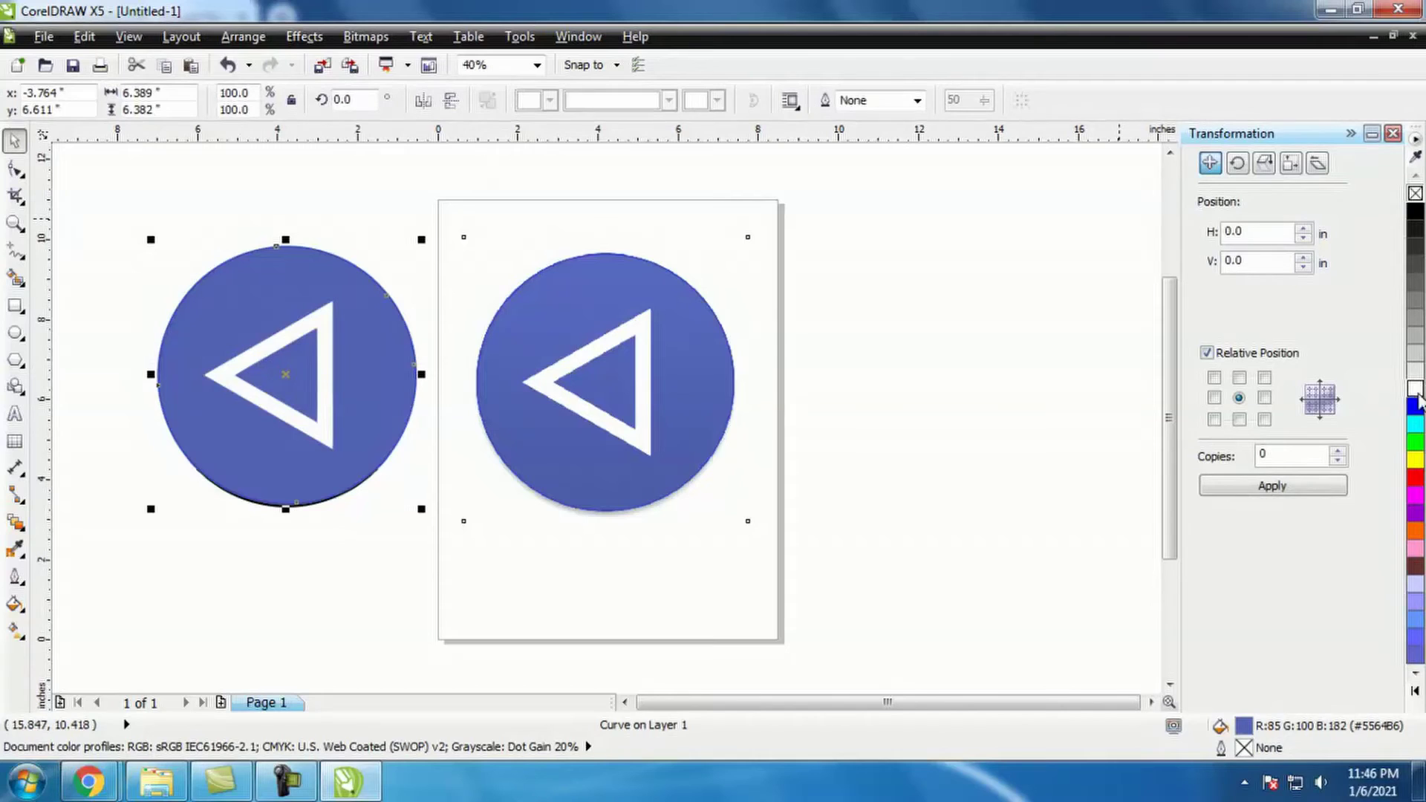
click(1416, 444)
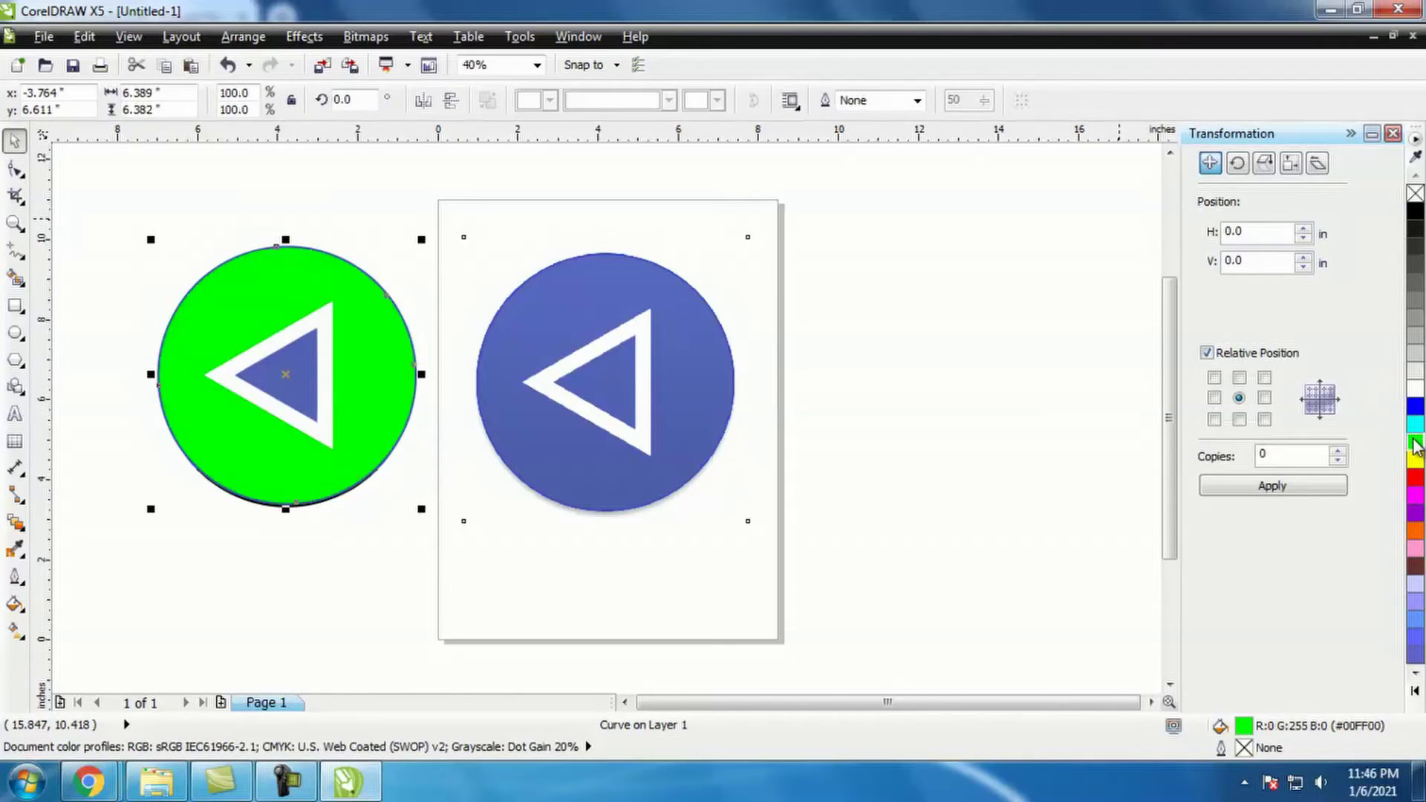
click(367, 173)
click(359, 278)
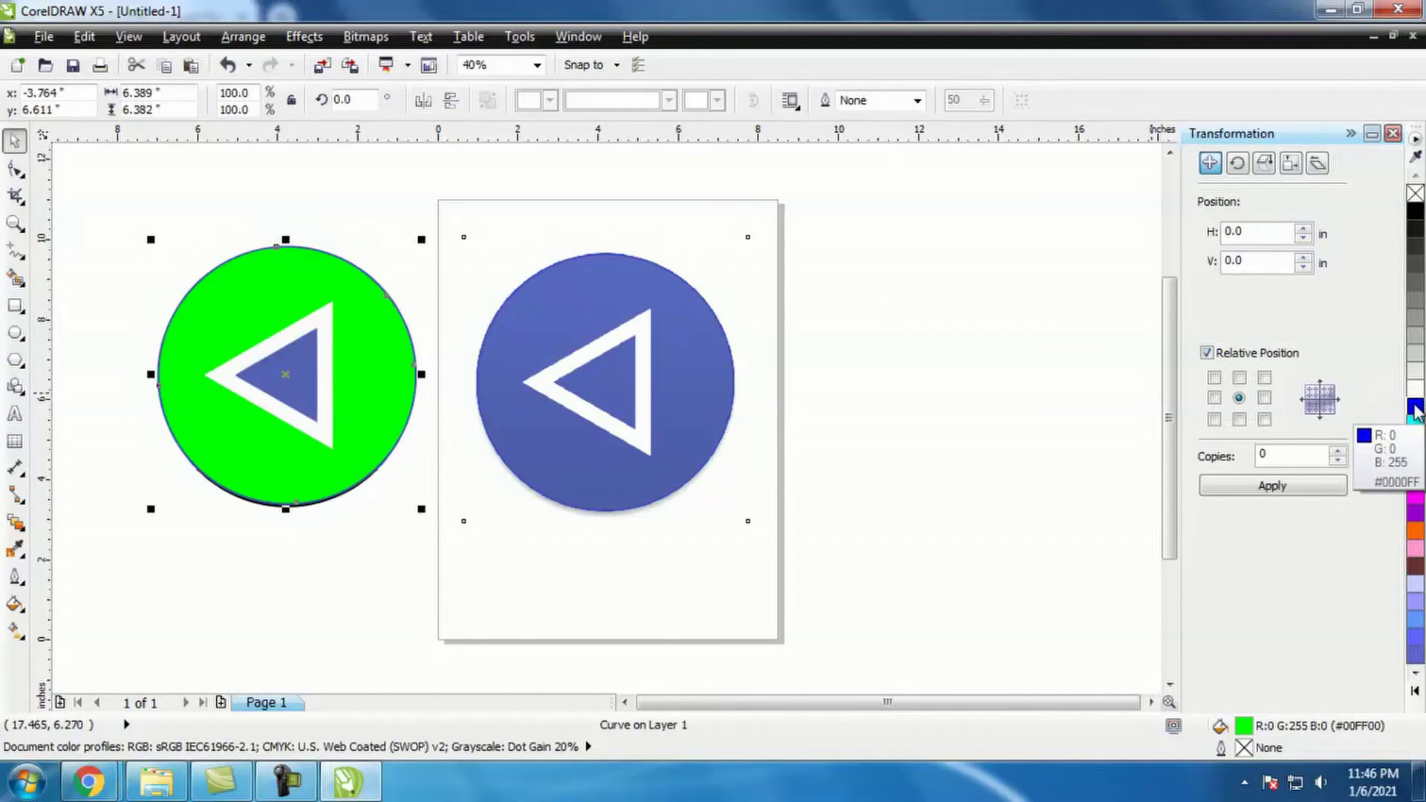
right_click(1416, 532)
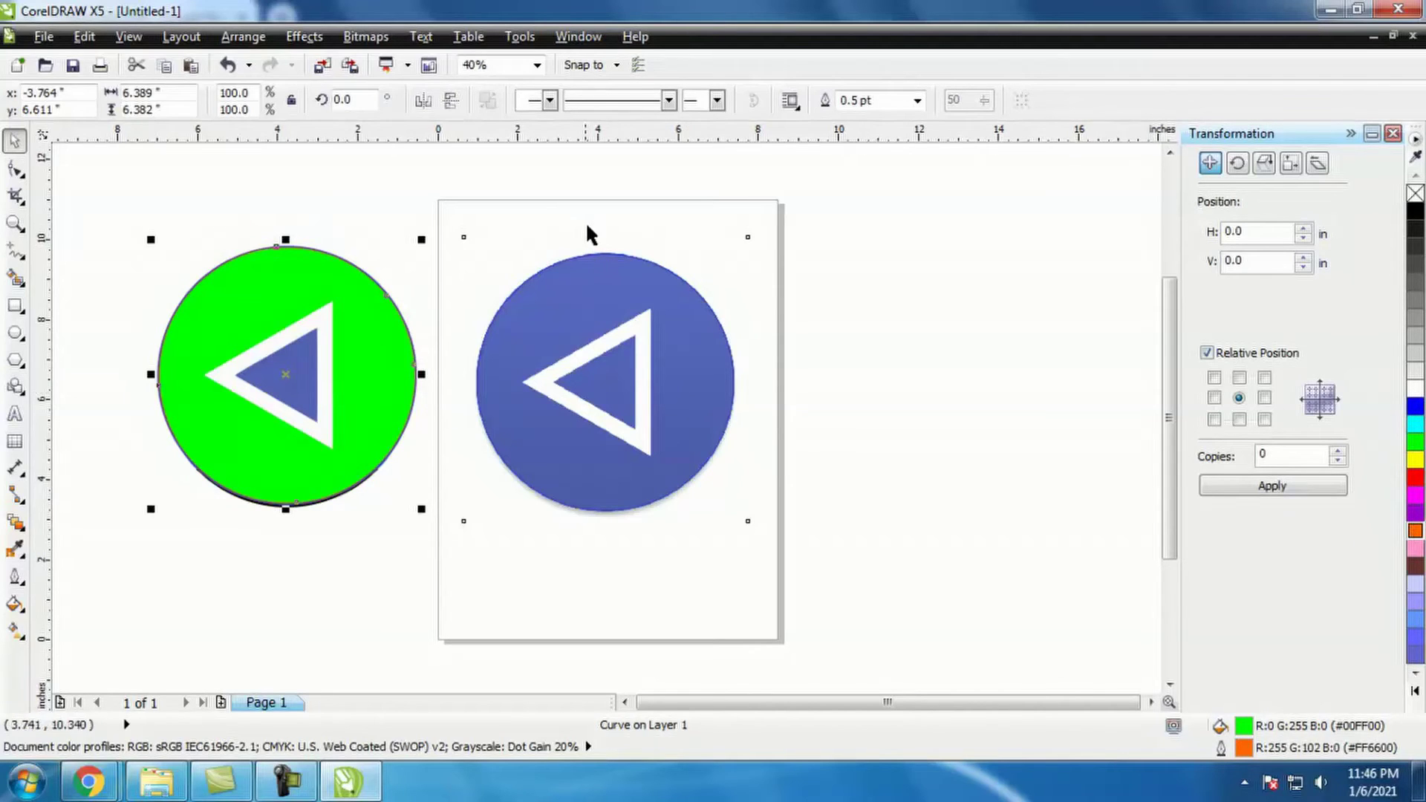
Fill the traced button's inner triangle red.
click(542, 223)
click(295, 396)
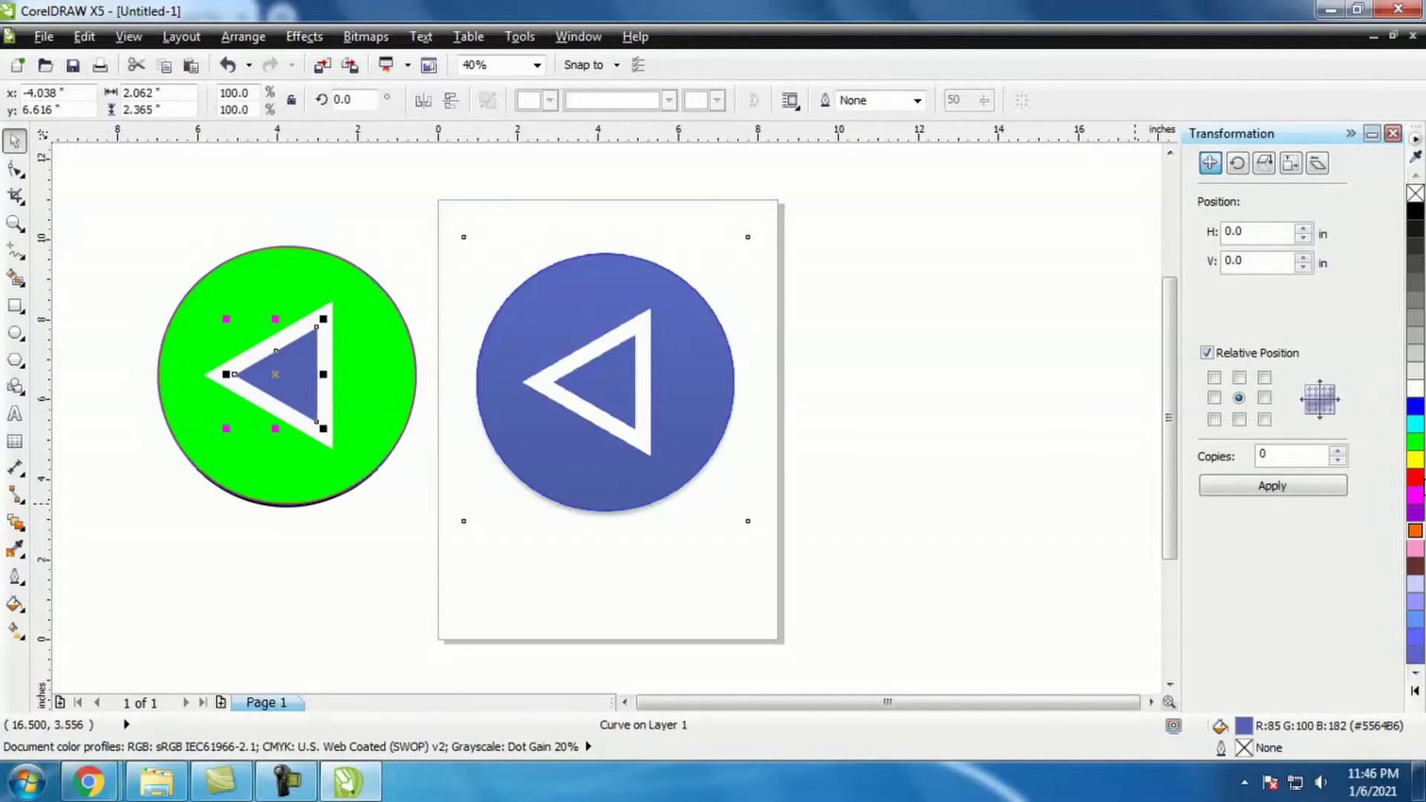
click(1415, 477)
click(685, 547)
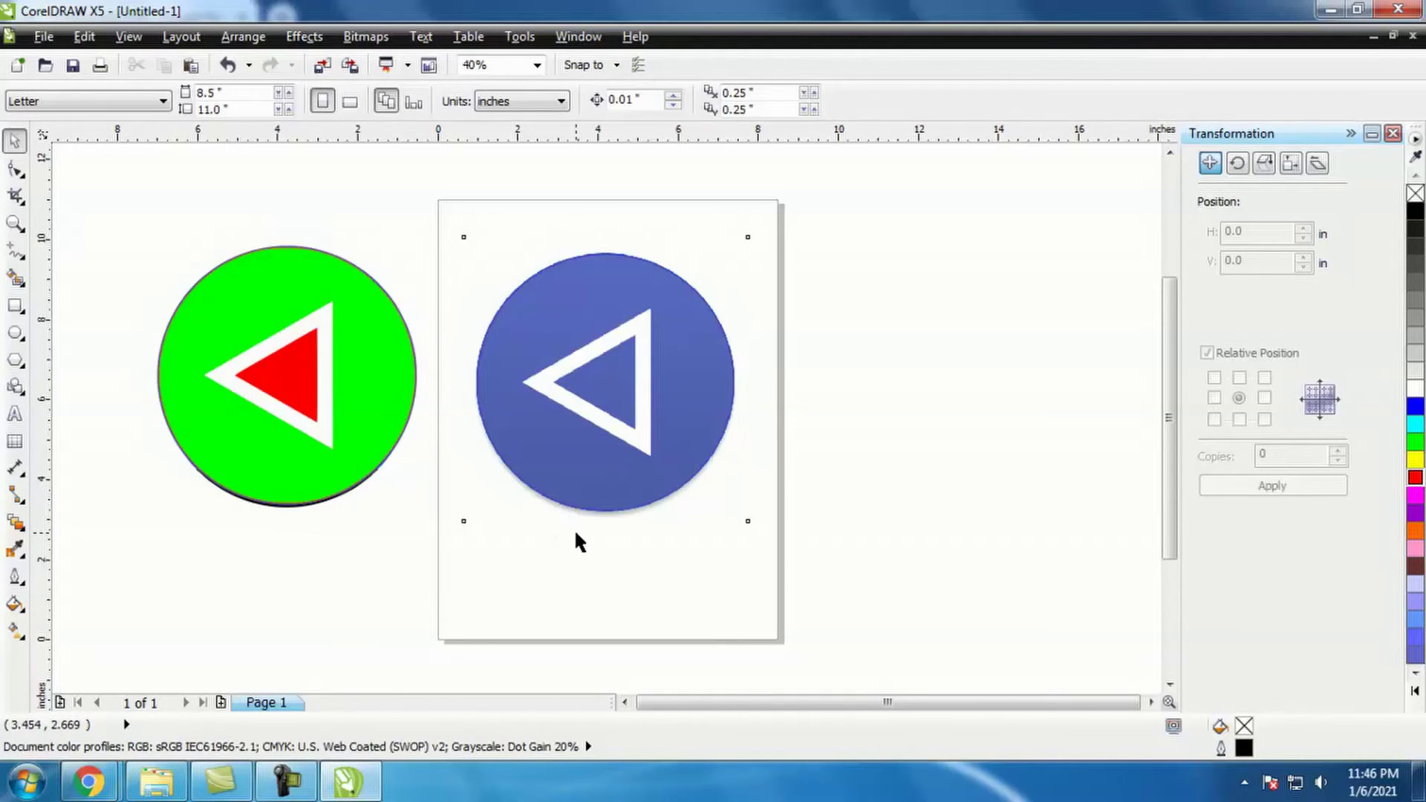
key(z)
drag(531, 321, 673, 490)
drag(523, 389, 505, 383)
drag(462, 207, 639, 401)
drag(436, 338, 734, 590)
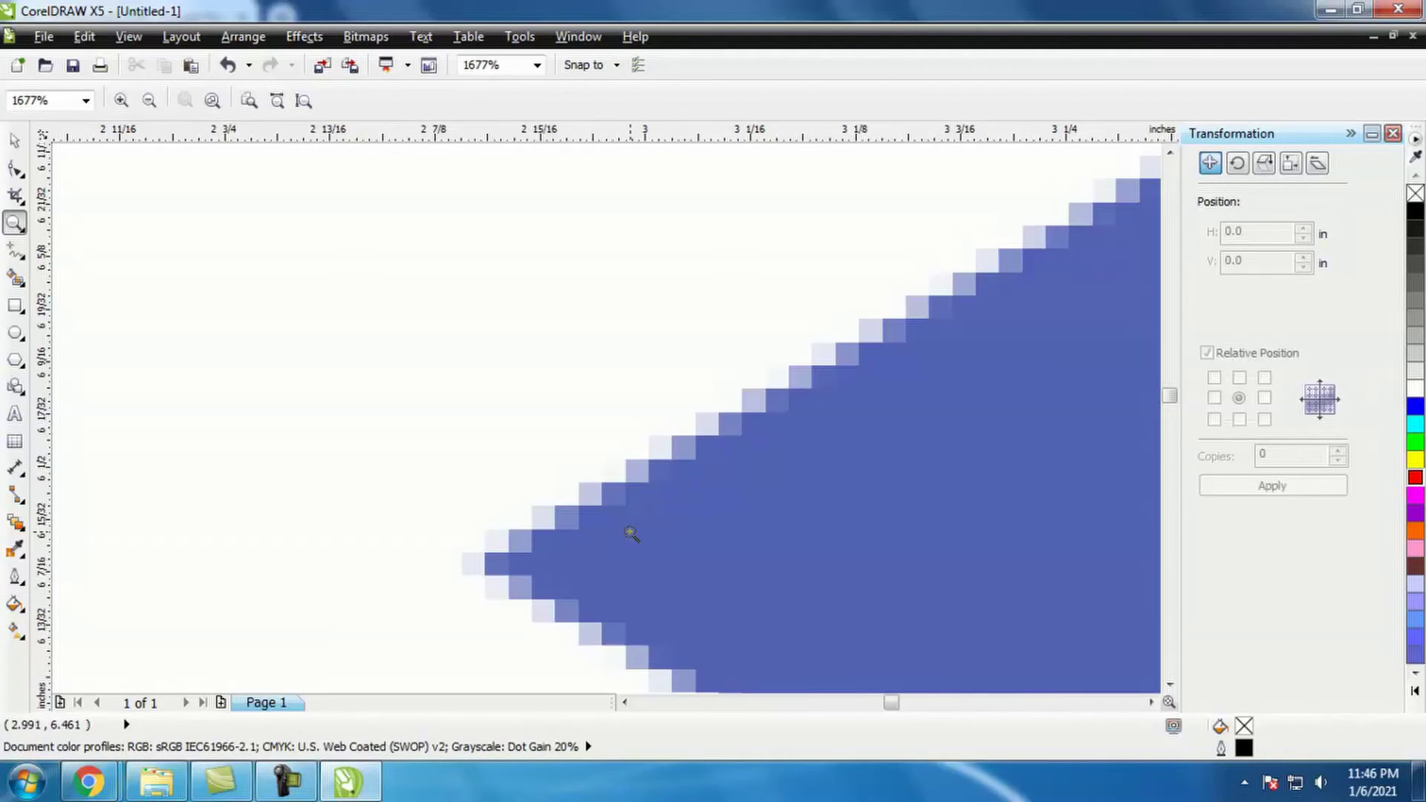
right_click(645, 463)
right_click(590, 419)
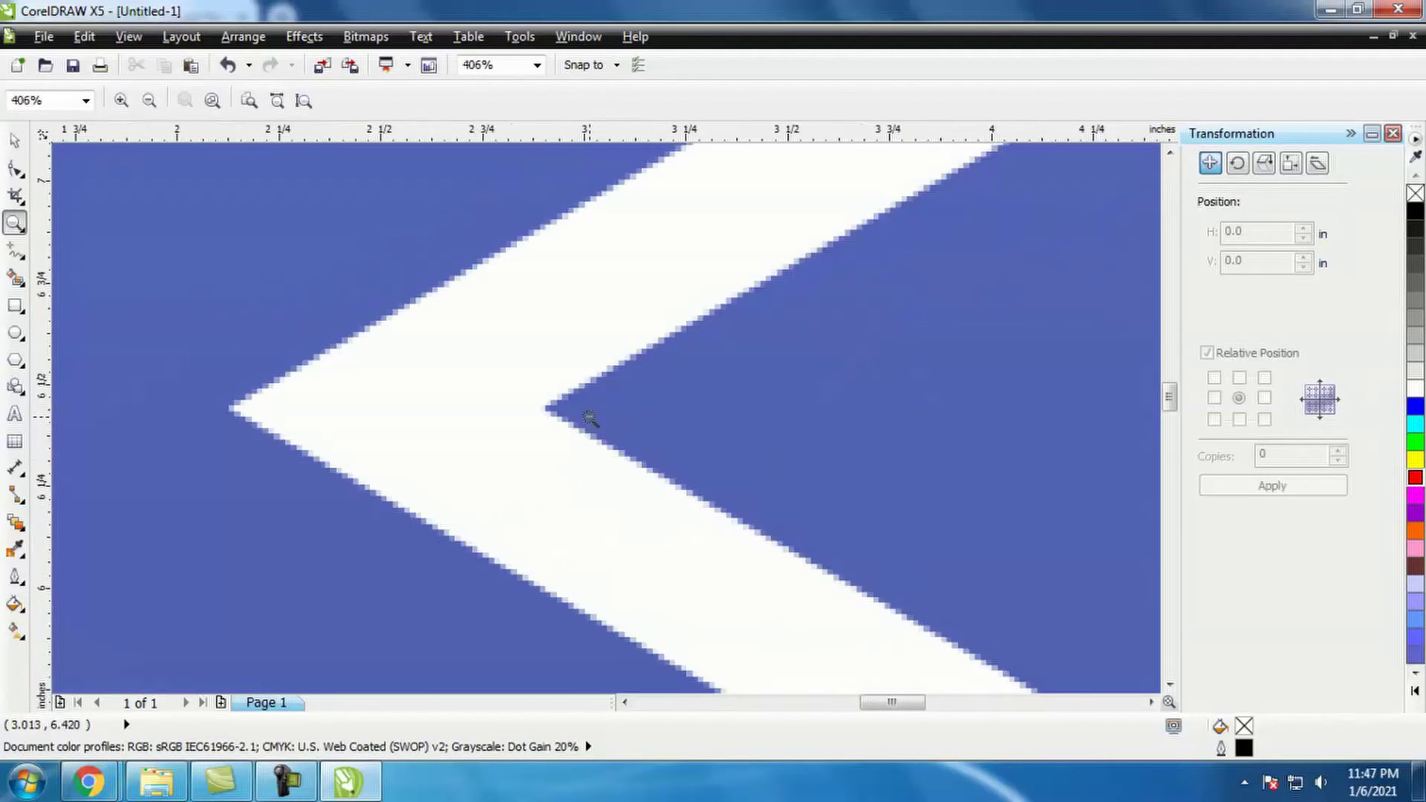
right_click(590, 420)
right_click(575, 434)
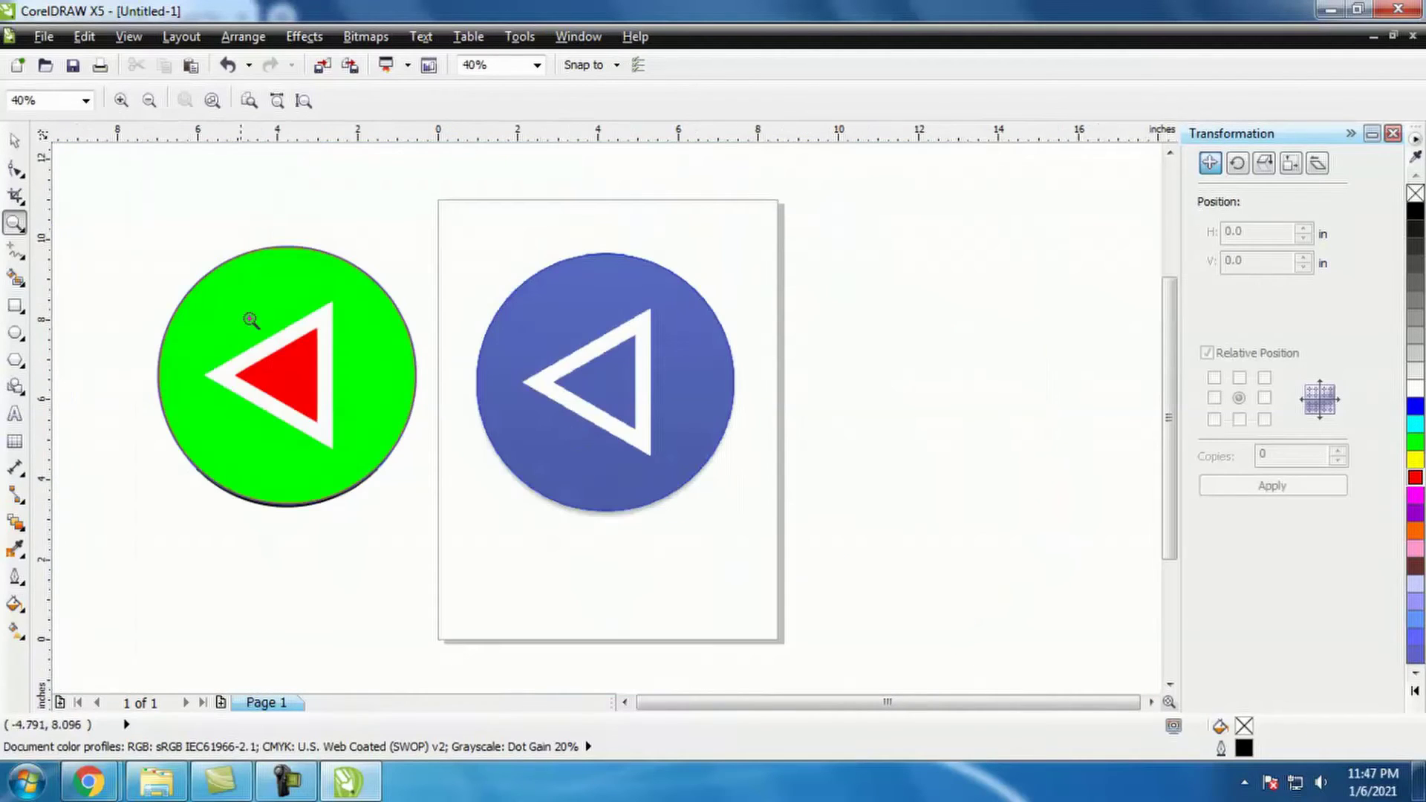
drag(140, 274, 525, 541)
drag(408, 332, 648, 536)
drag(488, 331, 735, 598)
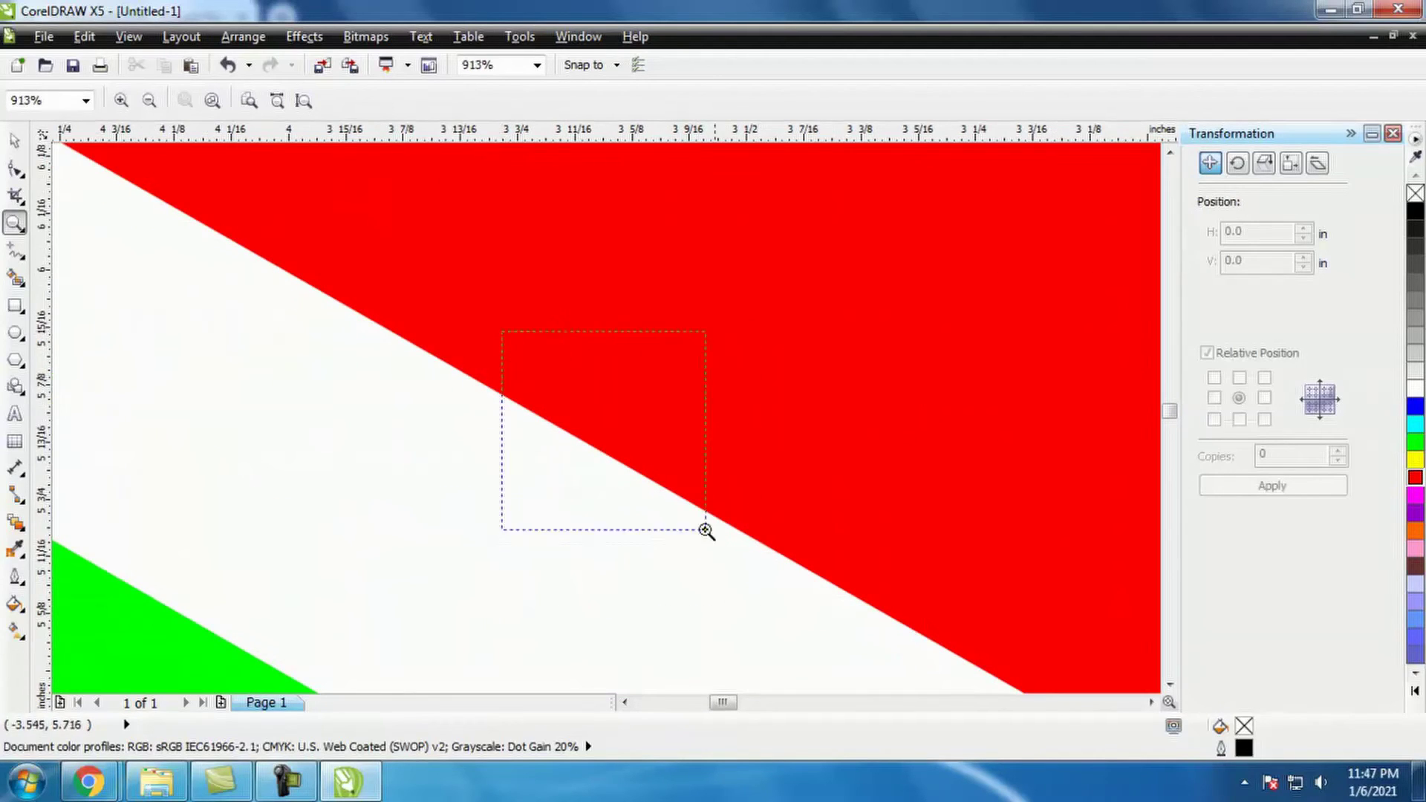
drag(563, 408, 563, 408)
click(769, 621)
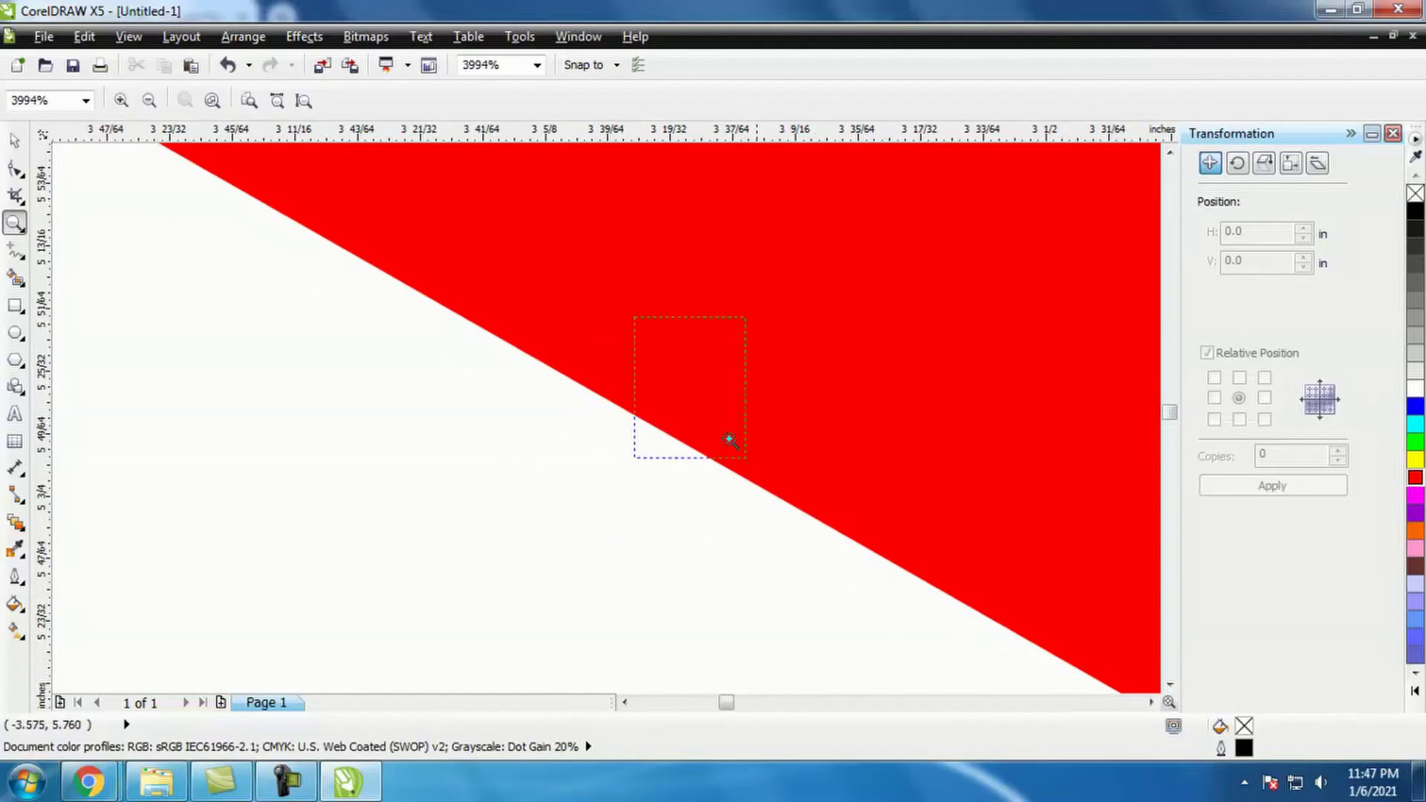
click(647, 338)
drag(471, 378, 652, 603)
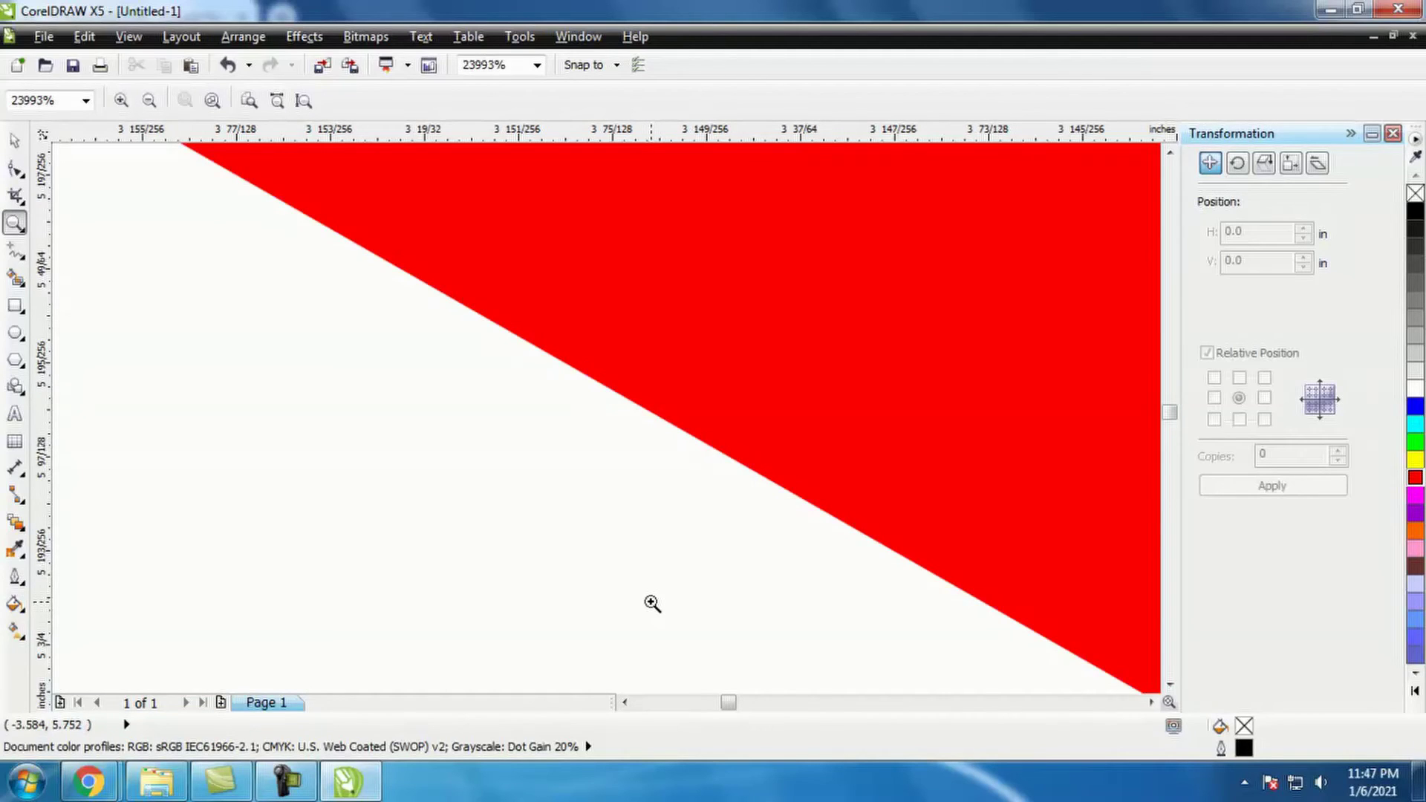
click(768, 526)
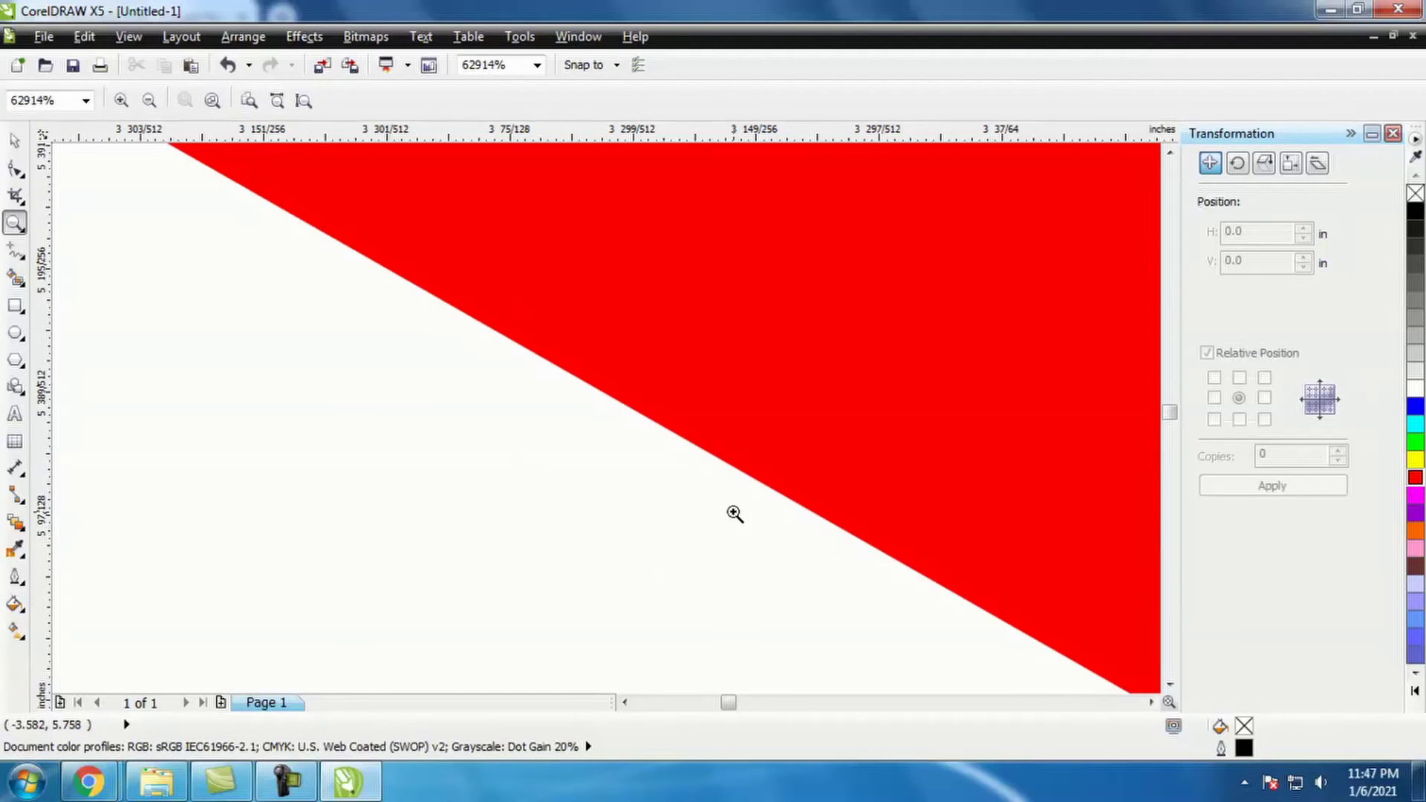
shift+click(681, 439)
shift+click(680, 402)
shift+click(659, 452)
shift+click(659, 423)
shift+click(649, 414)
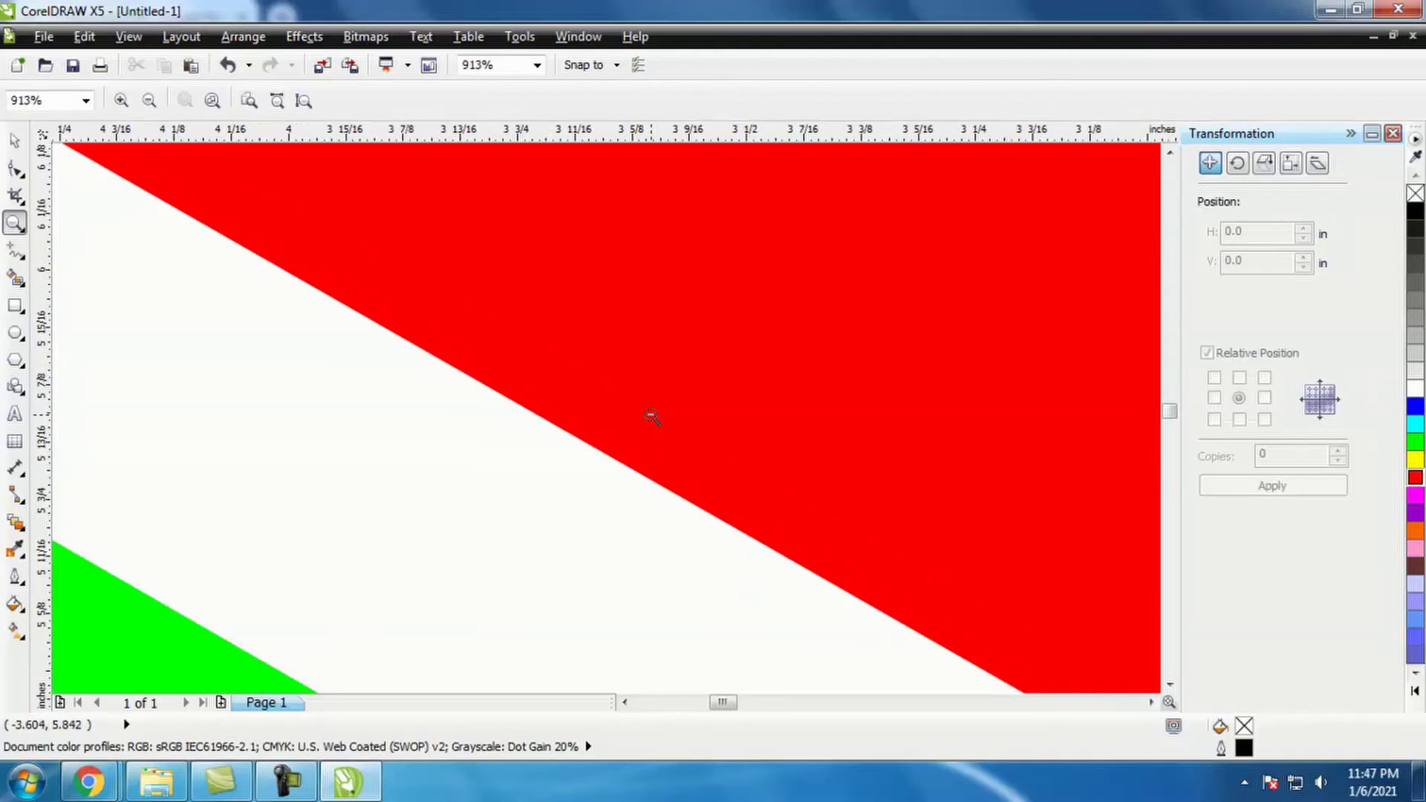
shift+click(622, 400)
shift+click(605, 376)
shift+click(625, 376)
shift+click(617, 371)
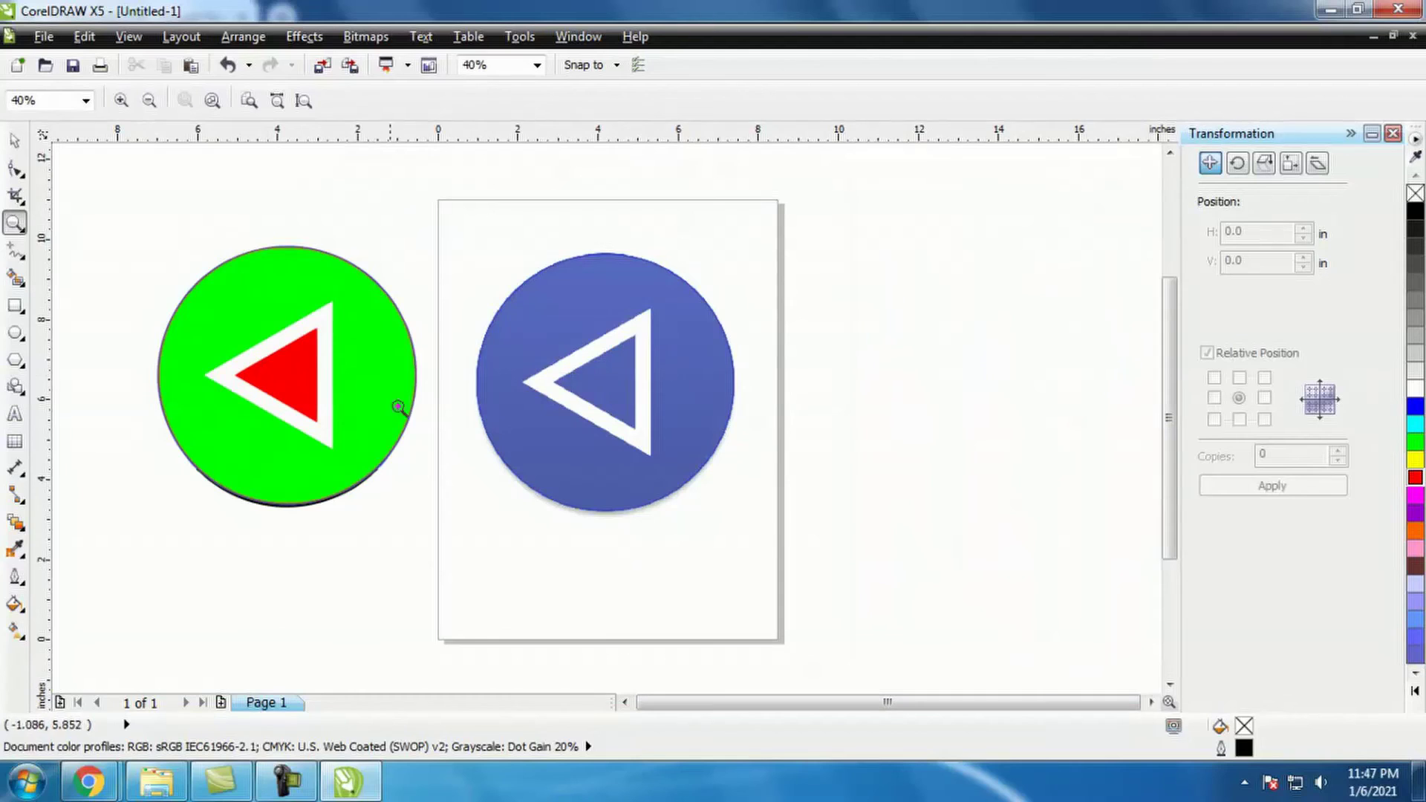
drag(81, 198, 793, 584)
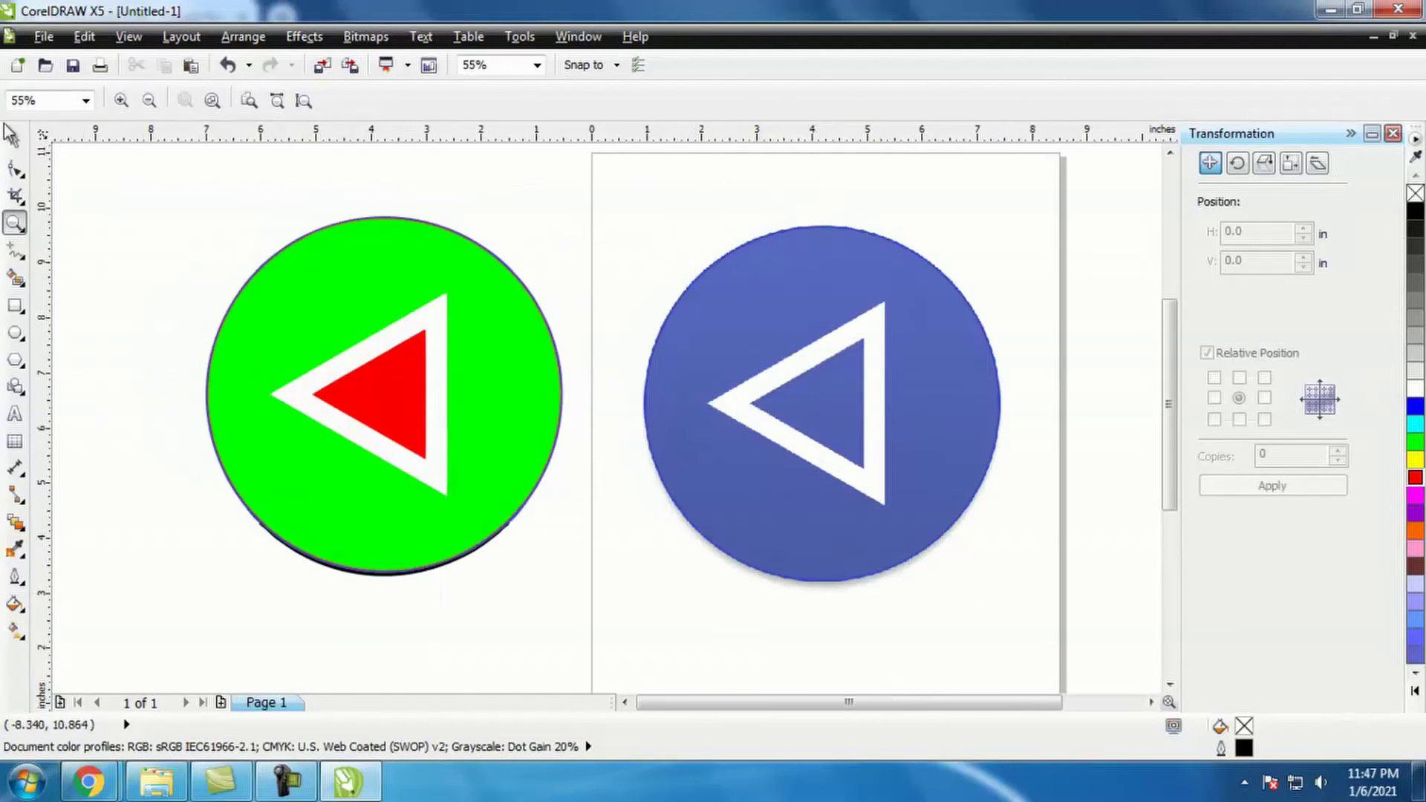
click(15, 140)
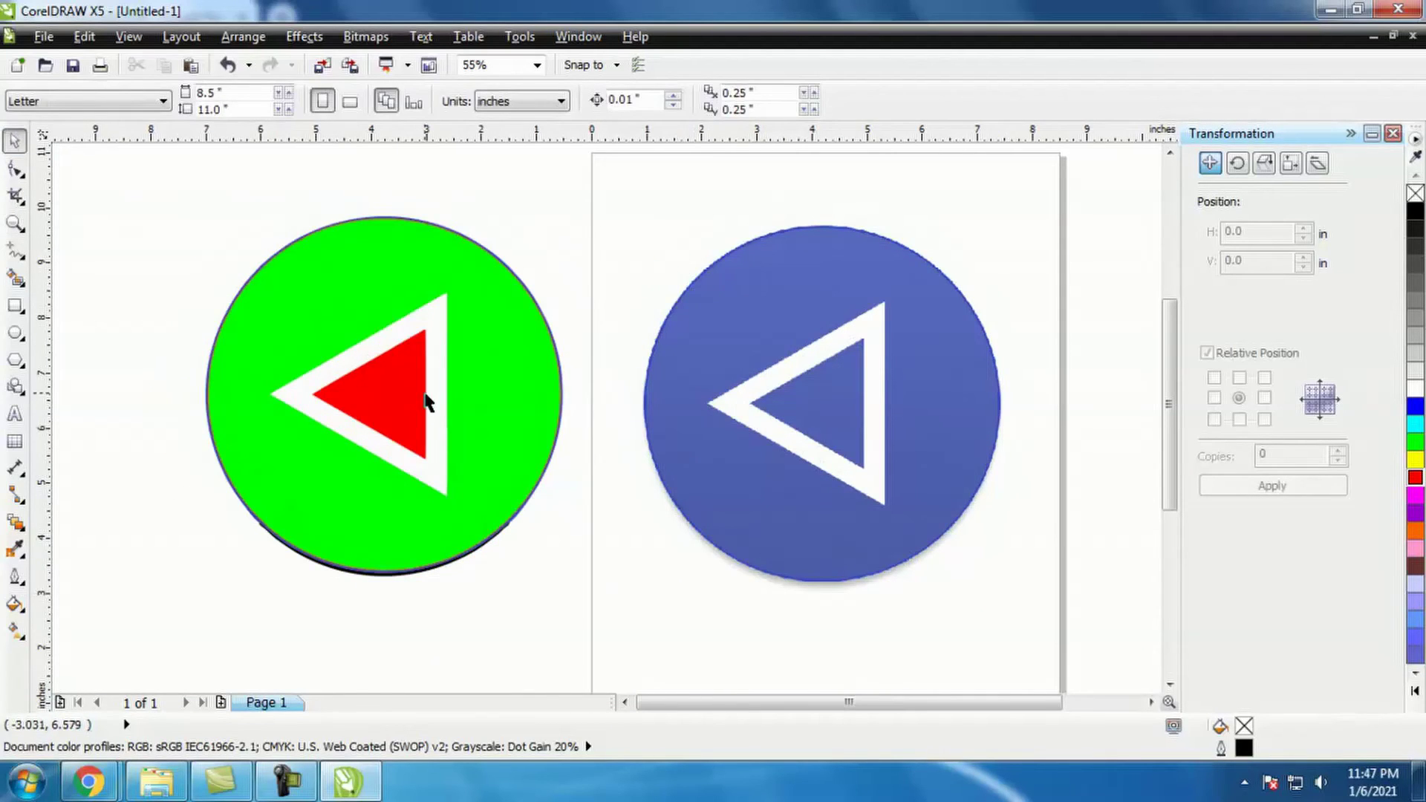